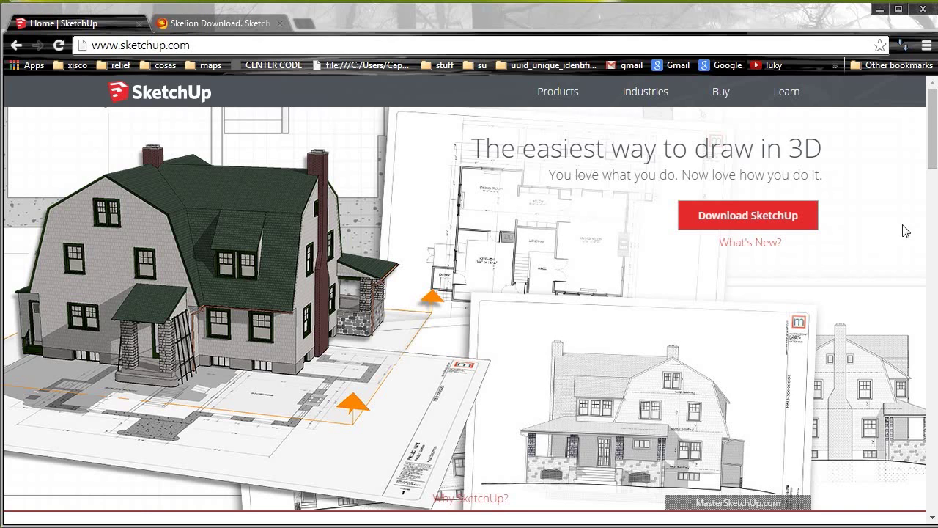
Start the SketchUp download on sketchup.com, selecting Educational Use as the intended use.
{"action": "left_click", "coordinate": [786, 225]}
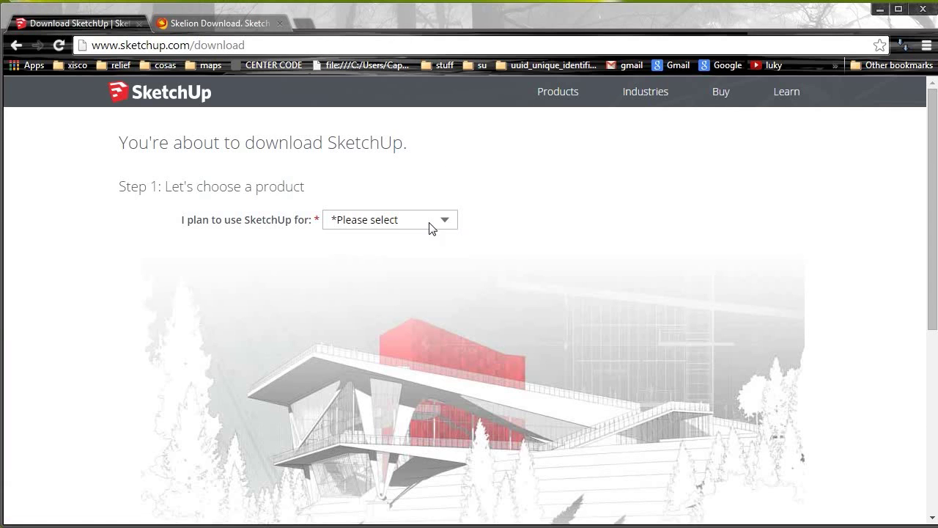
{"action": "left_click", "coordinate": [431, 228]}
{"action": "left_click", "coordinate": [377, 277]}
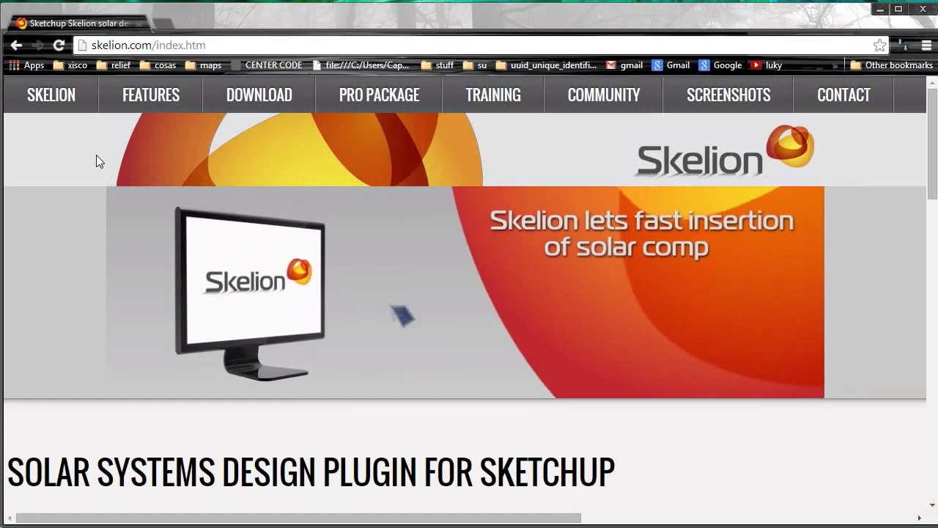
Scroll Skelion's download page to the free v5.1.6 version, highlighting the IE 11 requirement and 15-day trial.
{"action": "left_click", "coordinate": [248, 95]}
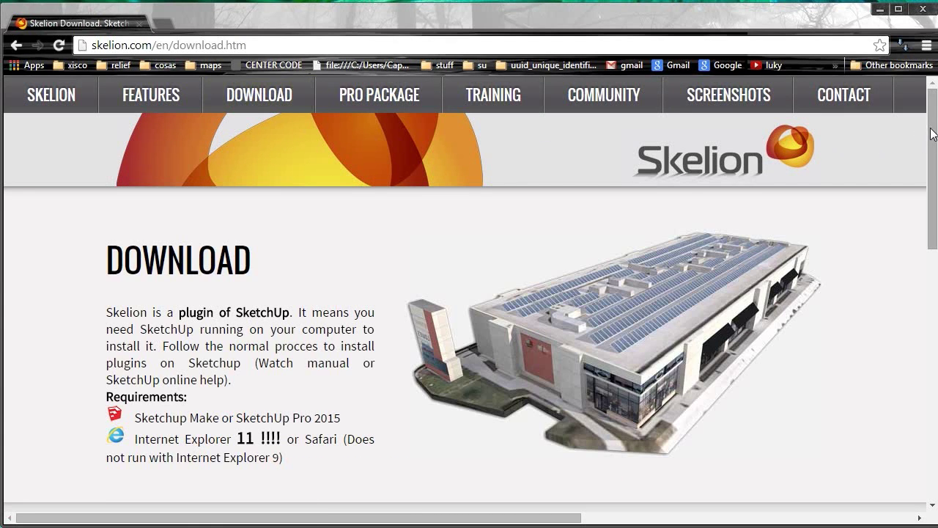
{"action": "left_click_drag", "start_coordinate": [932, 139], "coordinate": [932, 175]}
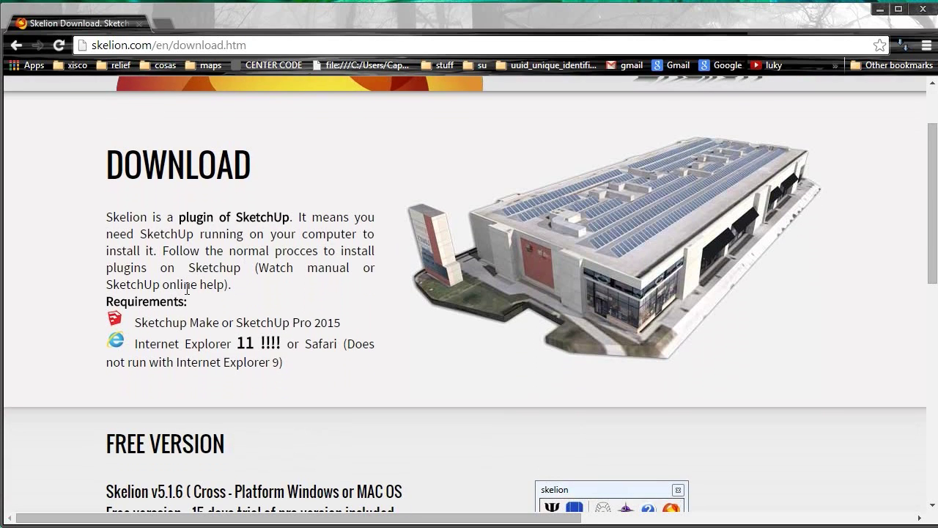
{"action": "left_click_drag", "start_coordinate": [231, 342], "coordinate": [255, 343]}
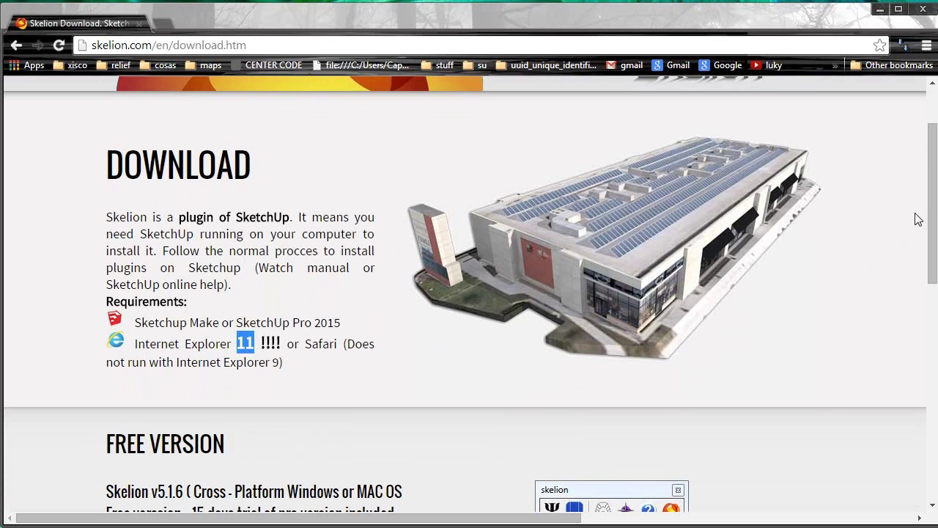
{"action": "scroll", "coordinate": [927, 222], "scroll_direction": "down", "scroll_amount": 3}
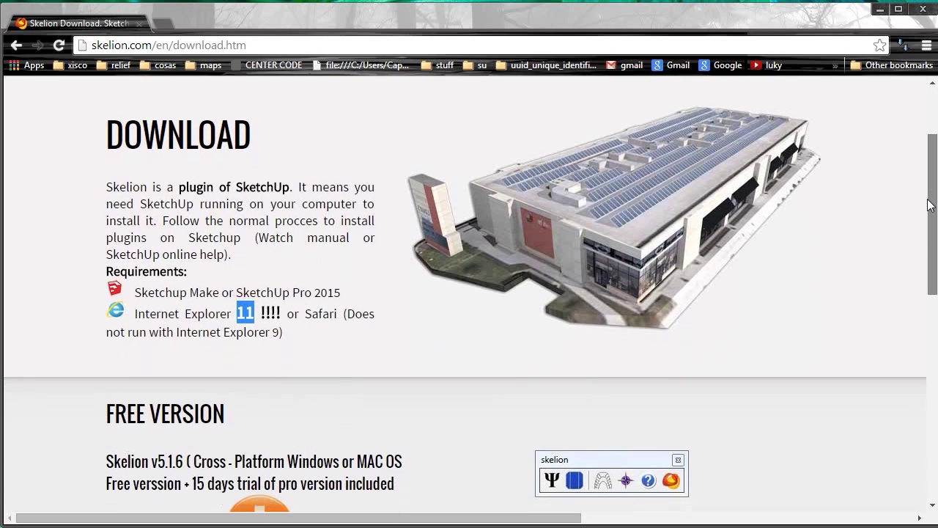
{"action": "scroll", "coordinate": [928, 222], "scroll_direction": "down", "scroll_amount": 2}
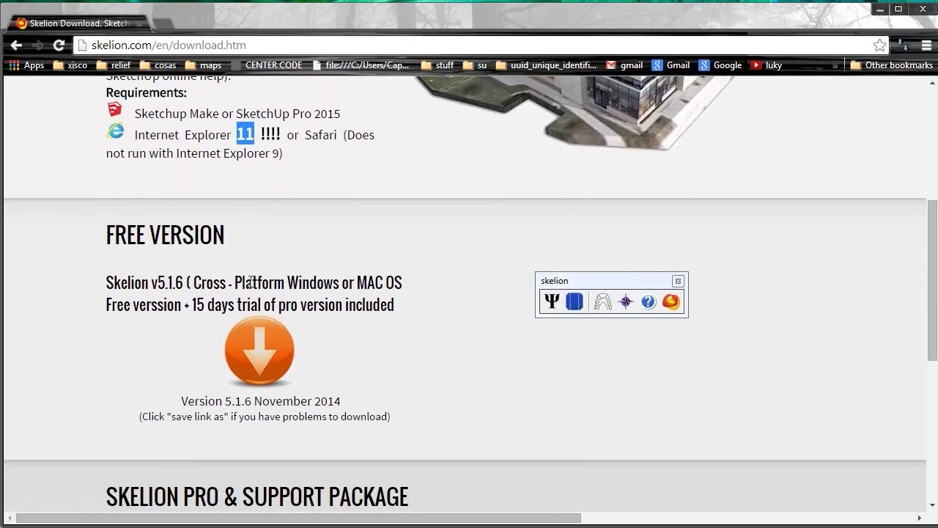
{"action": "left_click_drag", "start_coordinate": [188, 303], "coordinate": [234, 305]}
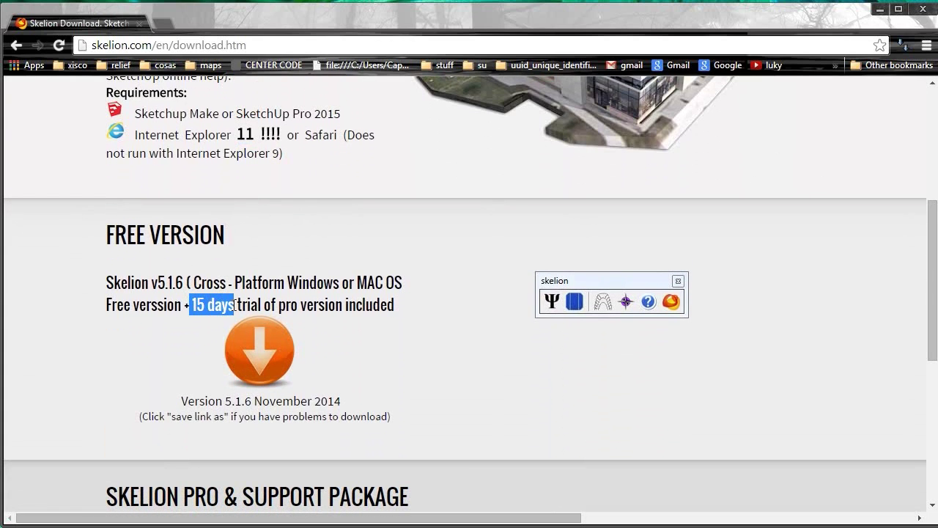
{"action": "left_click_drag", "start_coordinate": [932, 292], "coordinate": [923, 344]}
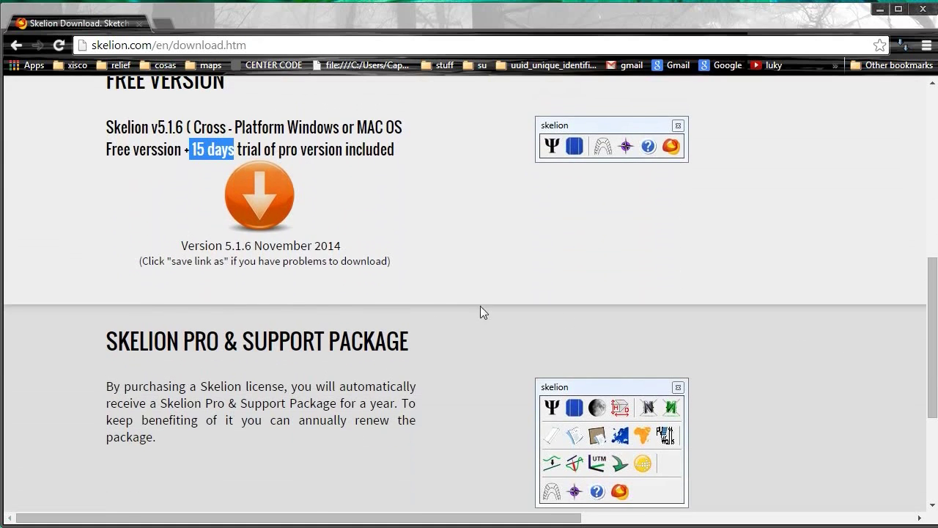
Save the free Skelion_skelion_v5.1.6.rbz link into the Downloads folder.
{"action": "right_click", "coordinate": [253, 212]}
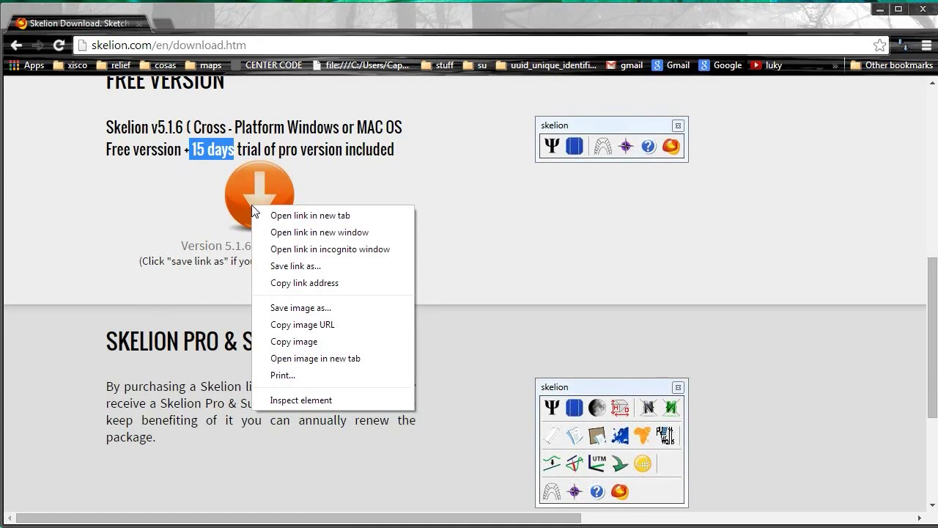
{"action": "left_click", "coordinate": [284, 266]}
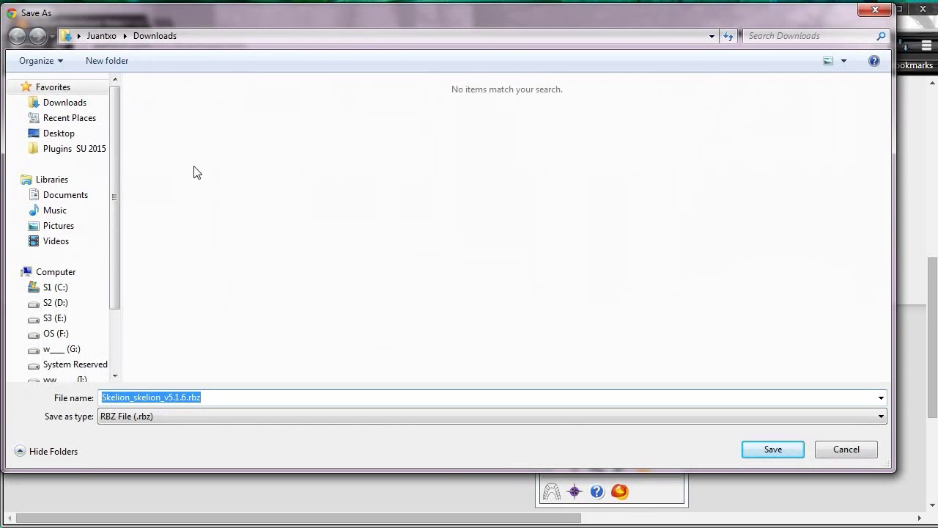
{"action": "left_click", "coordinate": [76, 102]}
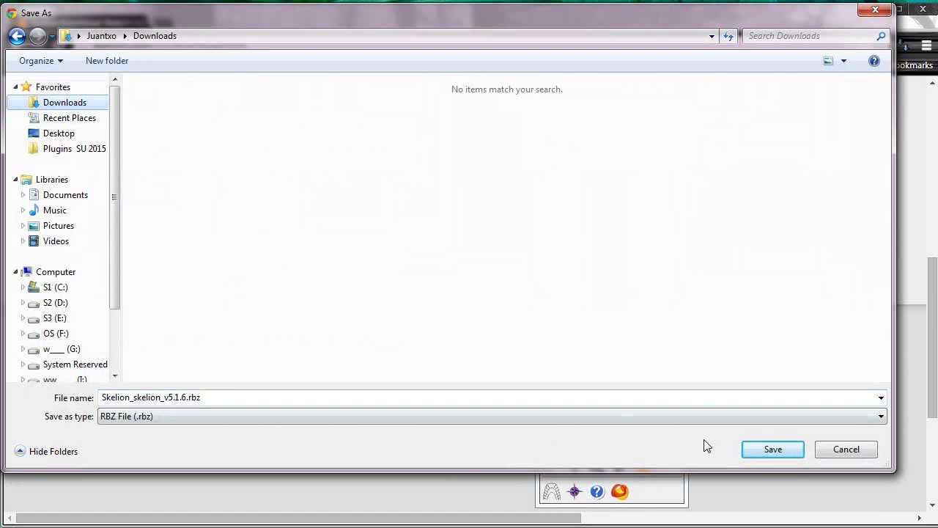
{"action": "left_click", "coordinate": [762, 452]}
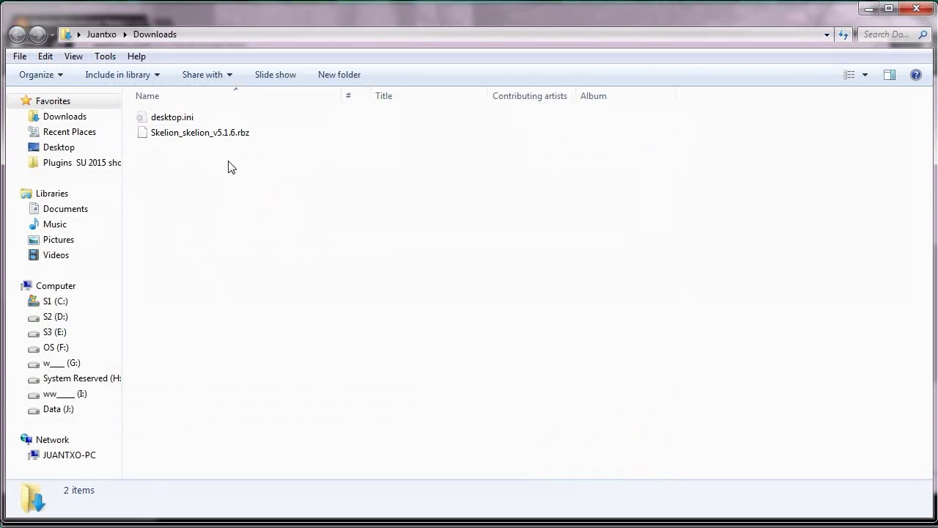
Cut the downloaded Skelion .rbz file from Downloads in Windows Explorer.
{"action": "left_click", "coordinate": [229, 135]}
{"action": "right_click", "coordinate": [228, 135]}
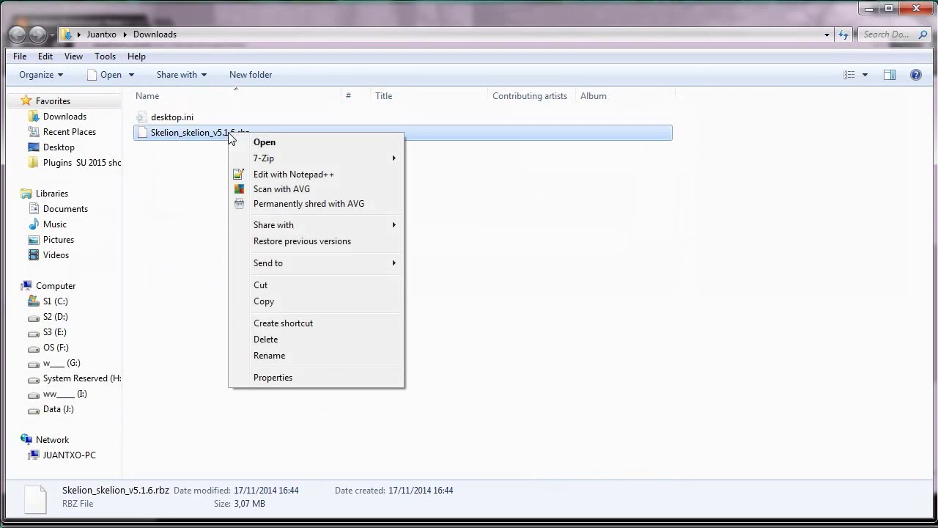
{"action": "left_click", "coordinate": [268, 285]}
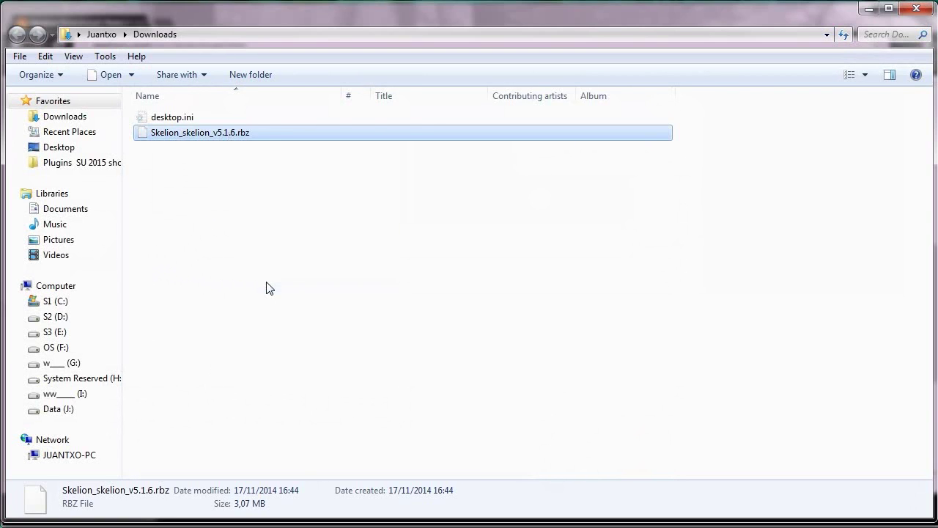
Paste the Skelion .rbz into the SketchUp 2015 Plugins folder.
{"action": "left_click", "coordinate": [106, 163]}
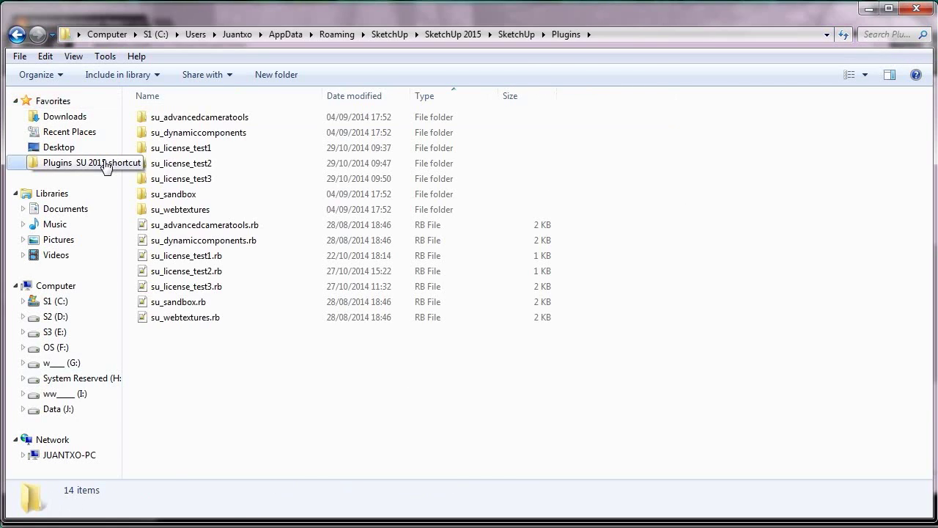
{"action": "left_click", "coordinate": [631, 36]}
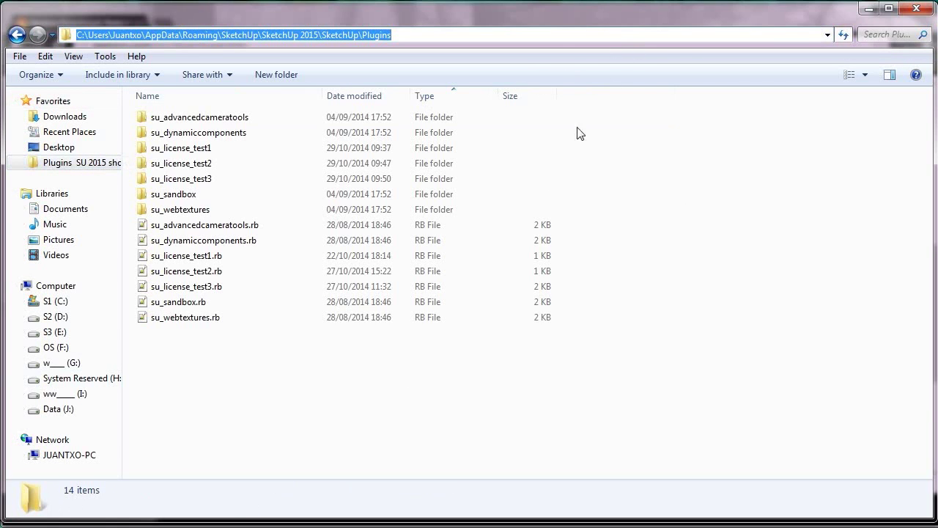
{"action": "right_click", "coordinate": [258, 359]}
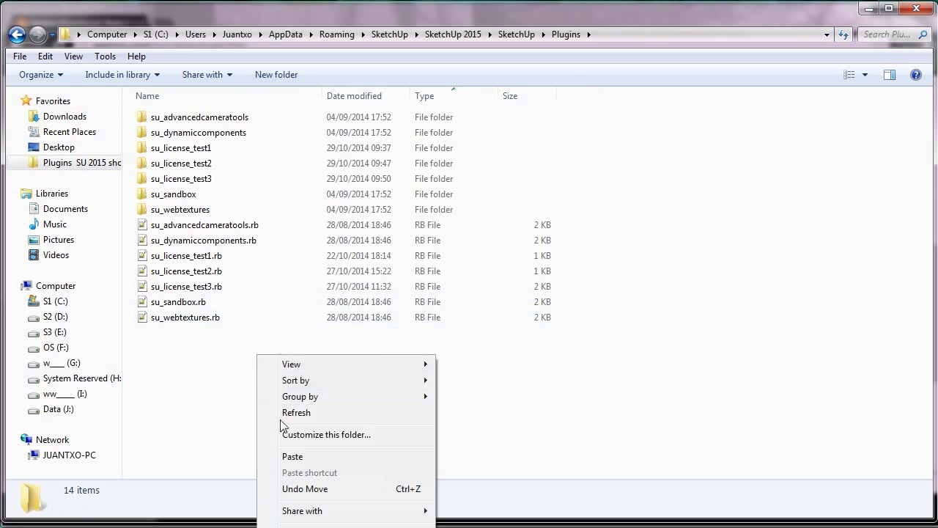
{"action": "left_click", "coordinate": [292, 455]}
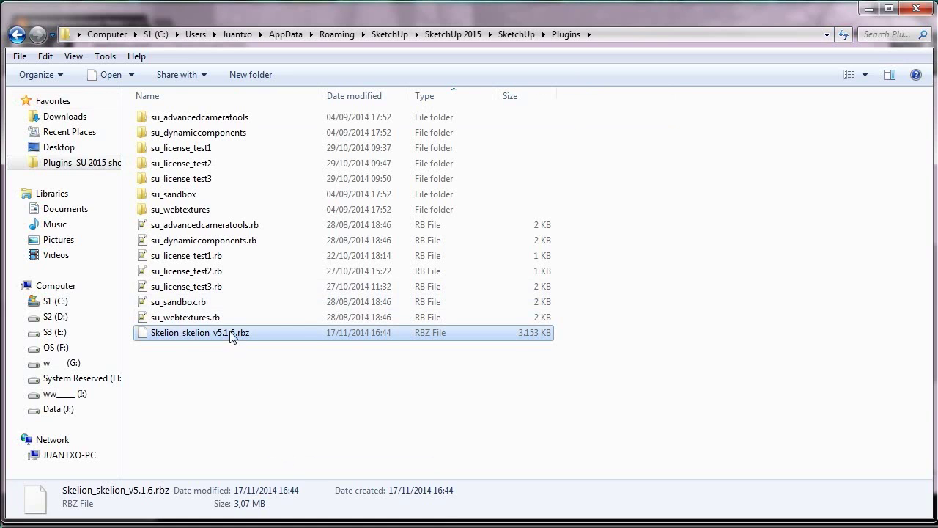
Extract the .rbz here with 7-Zip and select the resulting skelion.rb and skelion folder.
{"action": "right_click", "coordinate": [230, 332]}
{"action": "mouse_move", "coordinate": [315, 357]}
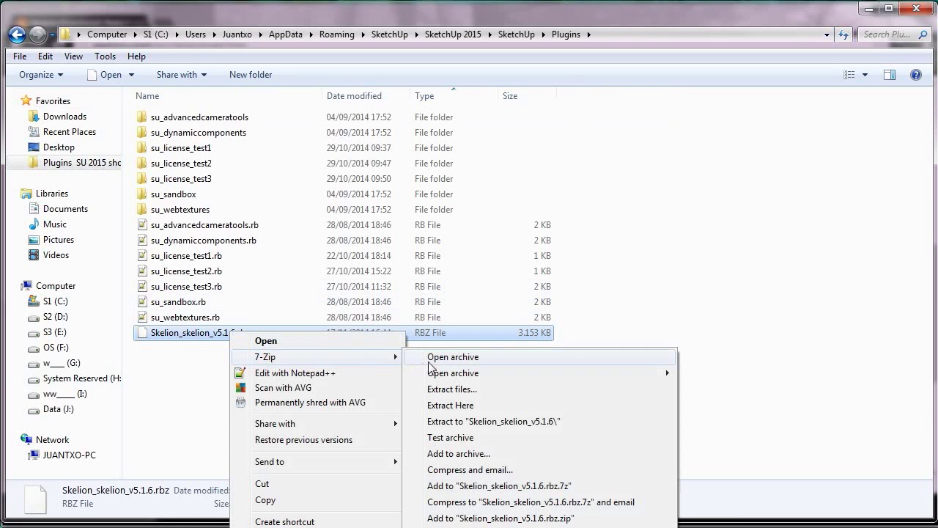
{"action": "left_click", "coordinate": [463, 408]}
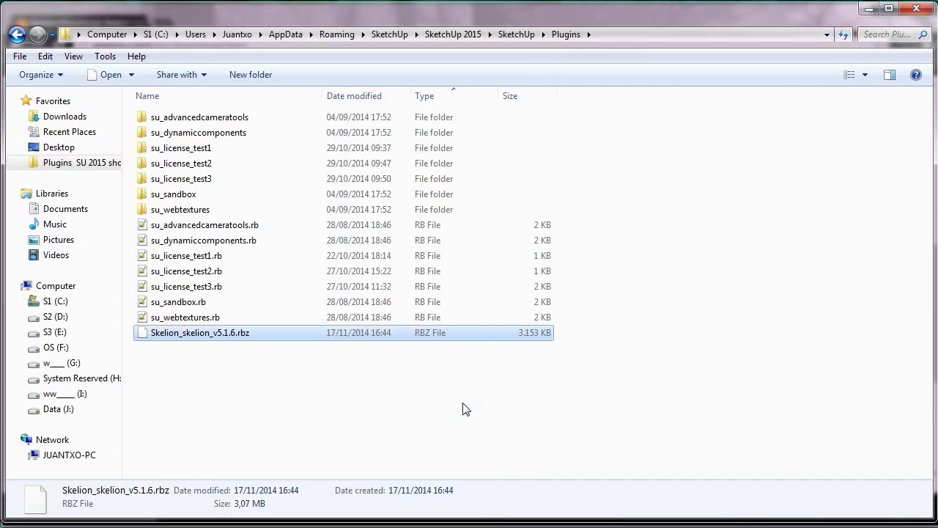
{"action": "left_click", "coordinate": [179, 242]}
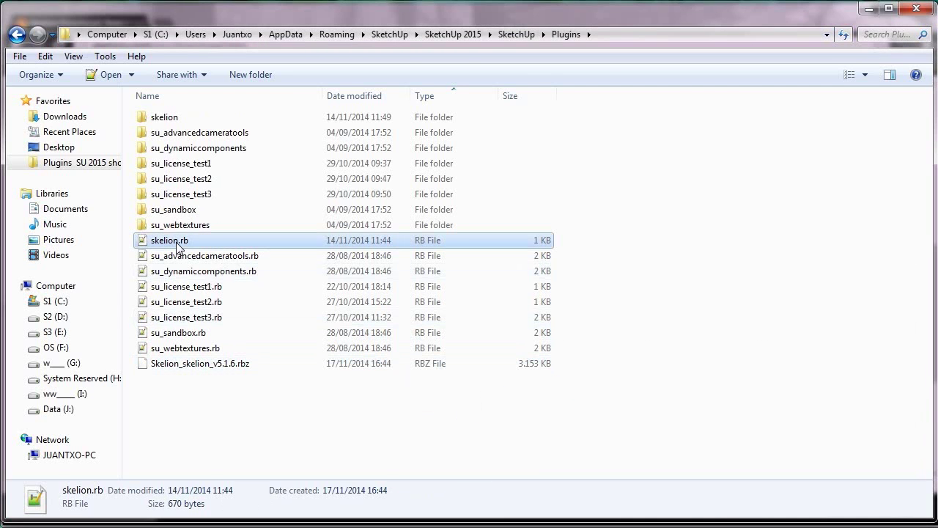
{"action": "left_click", "coordinate": [169, 120], "text": "ctrl"}
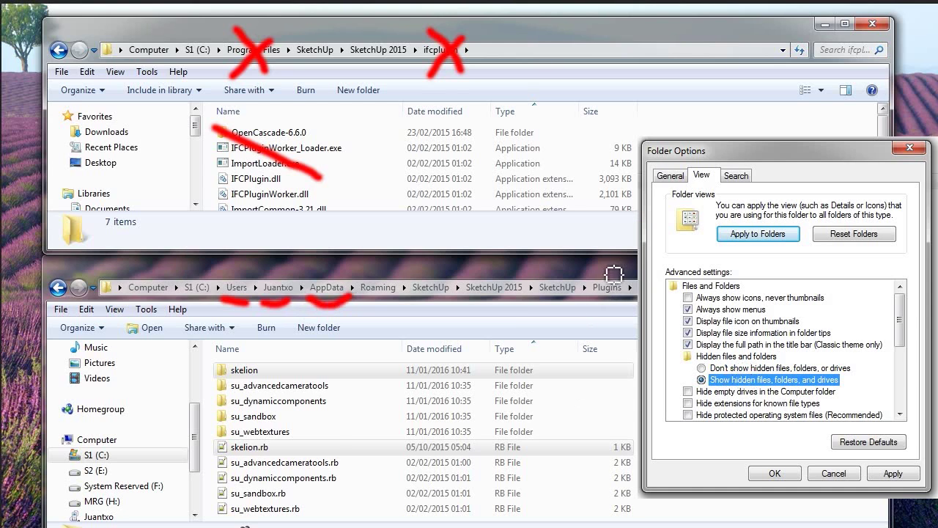
Circle the Plugins path, the skelion folder and skelion.rb to confirm their location.
{"action": "left_click_drag", "start_coordinate": [614, 274], "coordinate": [613, 272]}
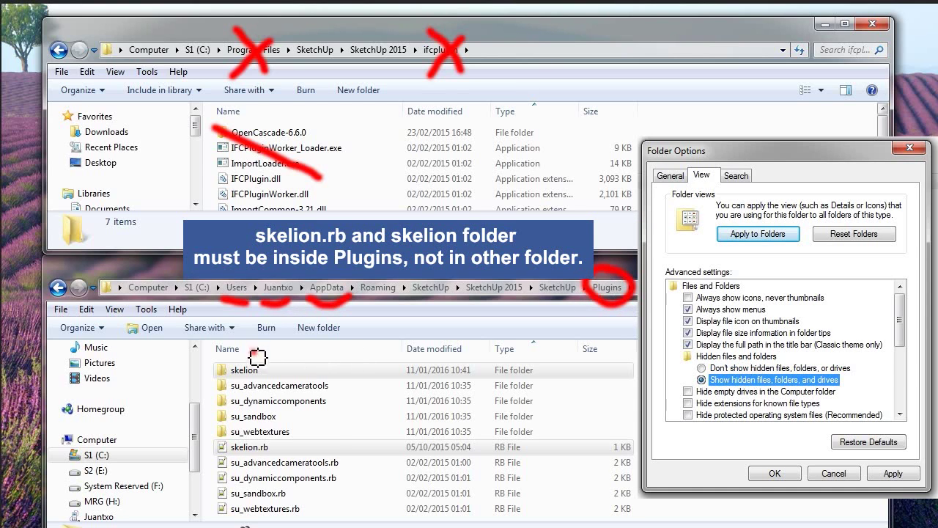
{"action": "left_click_drag", "start_coordinate": [260, 356], "coordinate": [262, 359]}
{"action": "left_click_drag", "start_coordinate": [261, 440], "coordinate": [256, 434]}
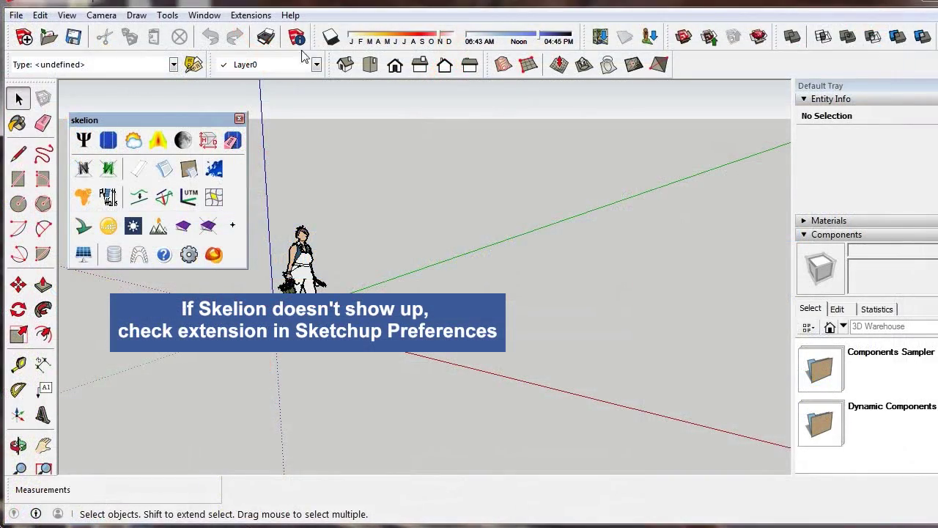
Check in Window > Preferences > Extensions that Skelion 5.1.9 is listed and ticked.
{"action": "left_click", "coordinate": [215, 22]}
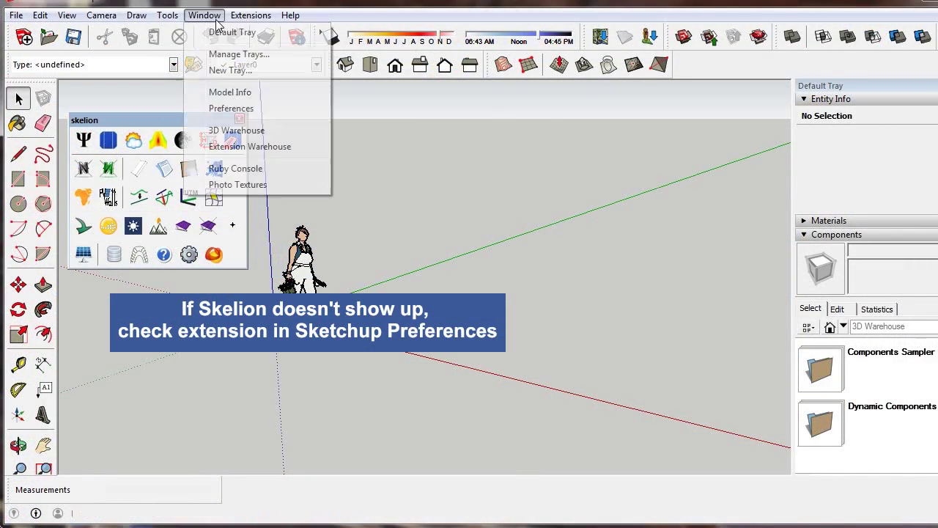
{"action": "left_click", "coordinate": [236, 112]}
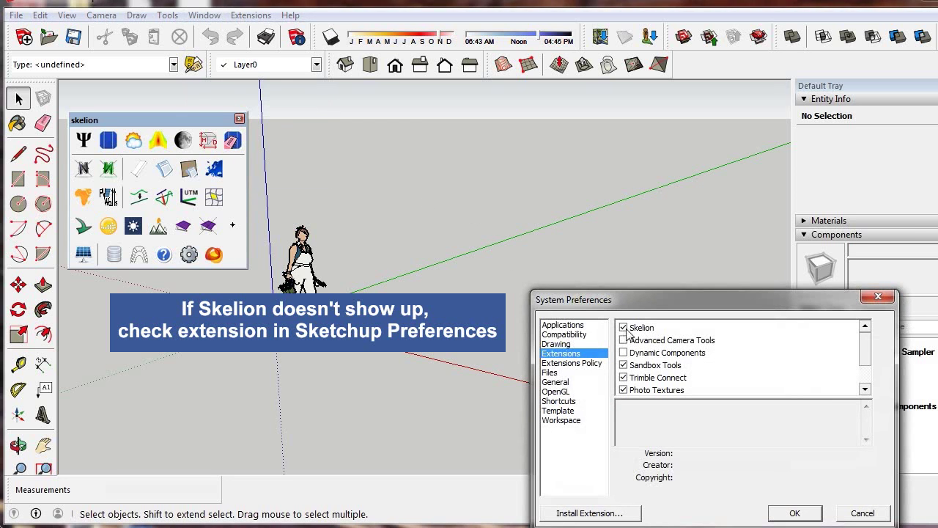
{"action": "left_click", "coordinate": [633, 331]}
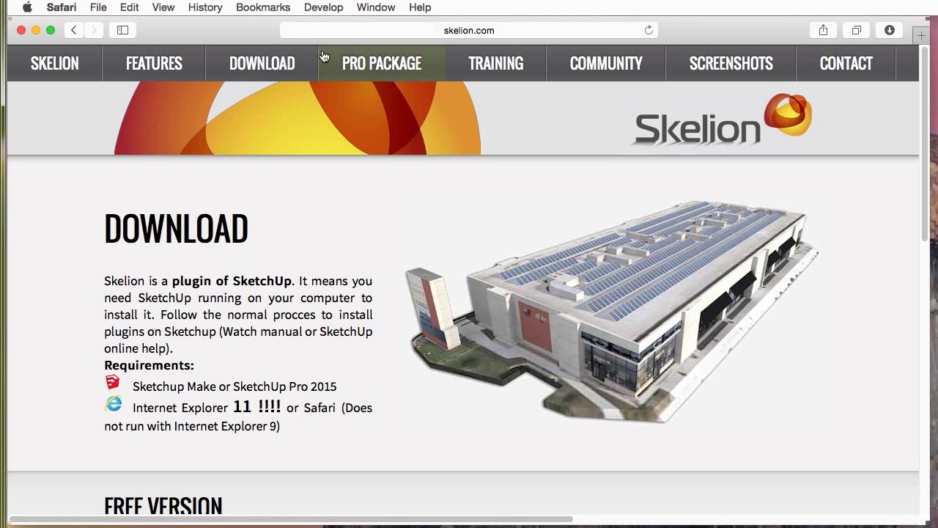
Save the FREE VERSION link as Skelion_skelion_v5.1.6.rbz to Downloads via Download Linked File As.
{"action": "left_click_drag", "start_coordinate": [926, 143], "coordinate": [924, 304]}
{"action": "right_click", "coordinate": [270, 218]}
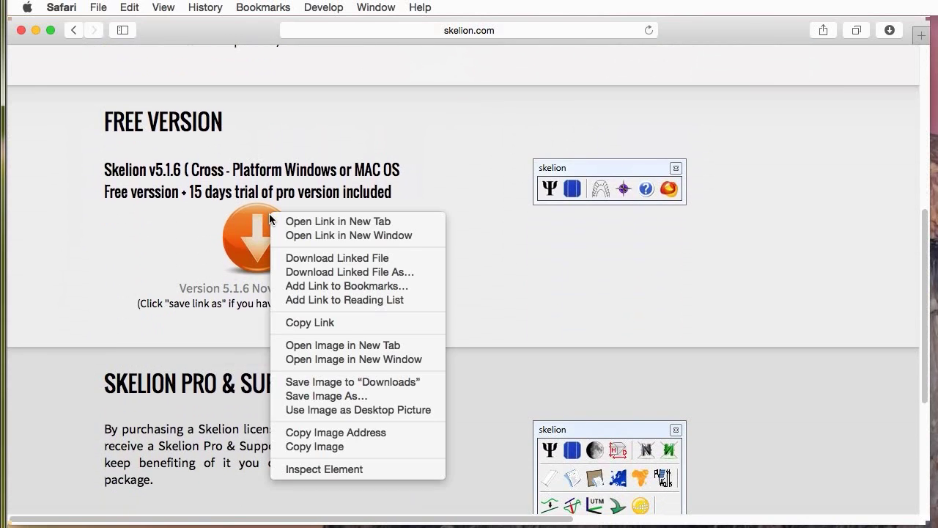
{"action": "left_click", "coordinate": [375, 274]}
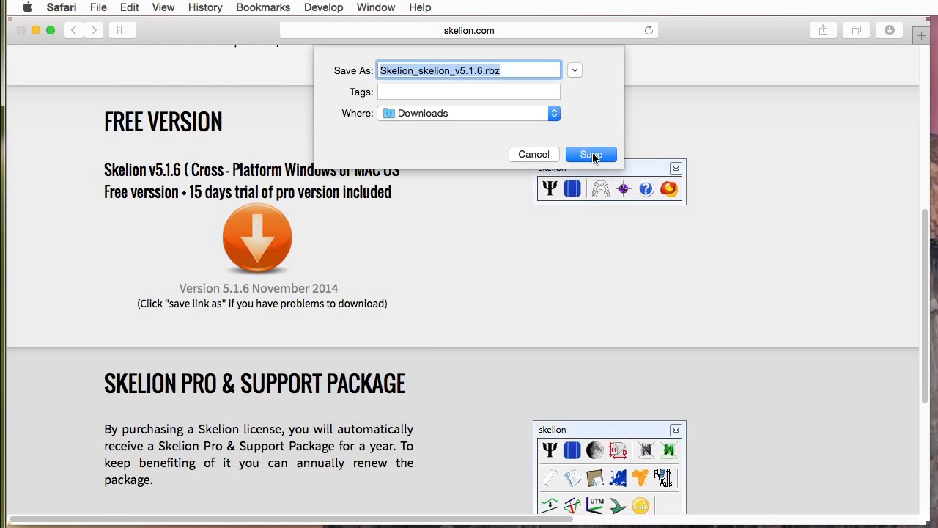
{"action": "left_click", "coordinate": [592, 153]}
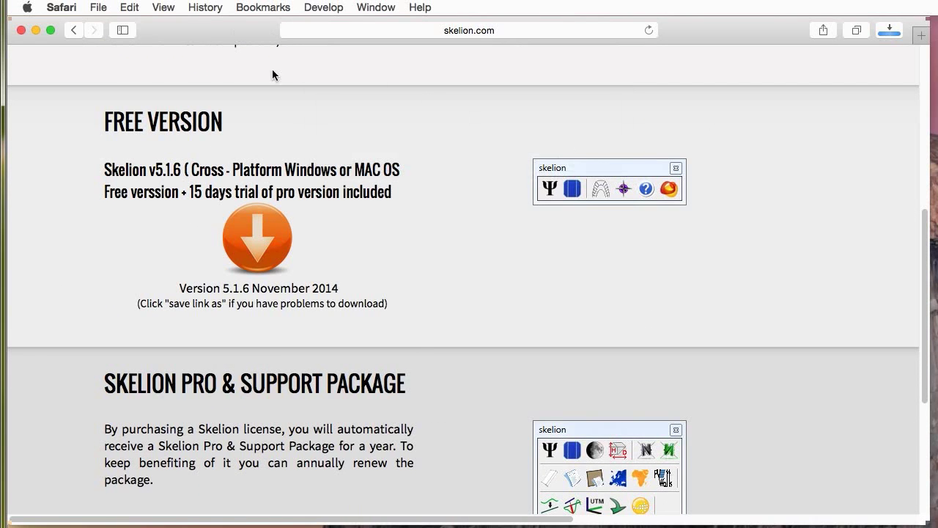
Minimise Safari and open the Downloads folder in Finder.
{"action": "left_click", "coordinate": [38, 30]}
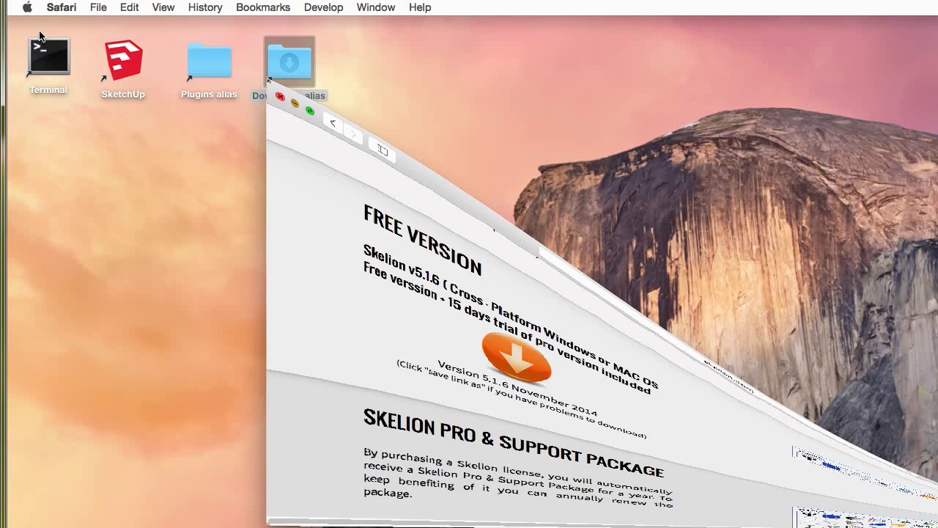
{"action": "left_click", "coordinate": [394, 112]}
{"action": "left_click", "coordinate": [196, 7]}
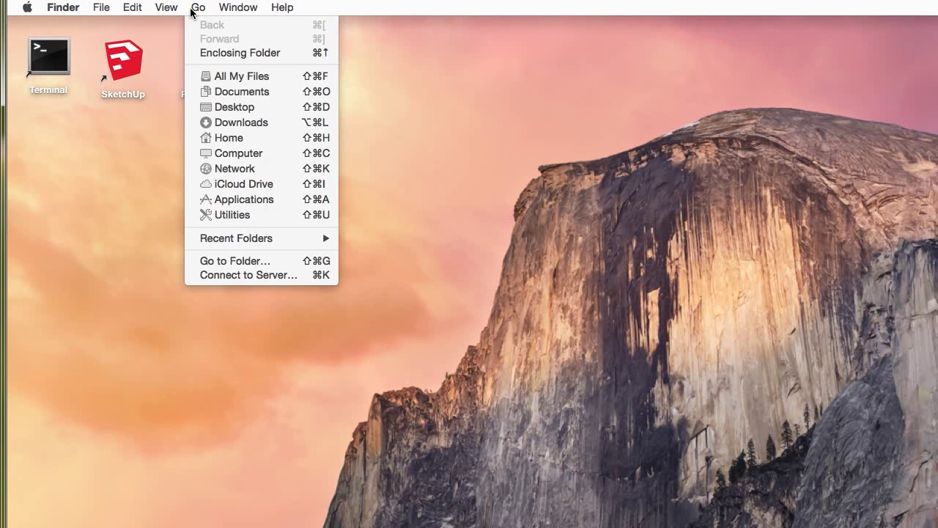
{"action": "left_click", "coordinate": [236, 121]}
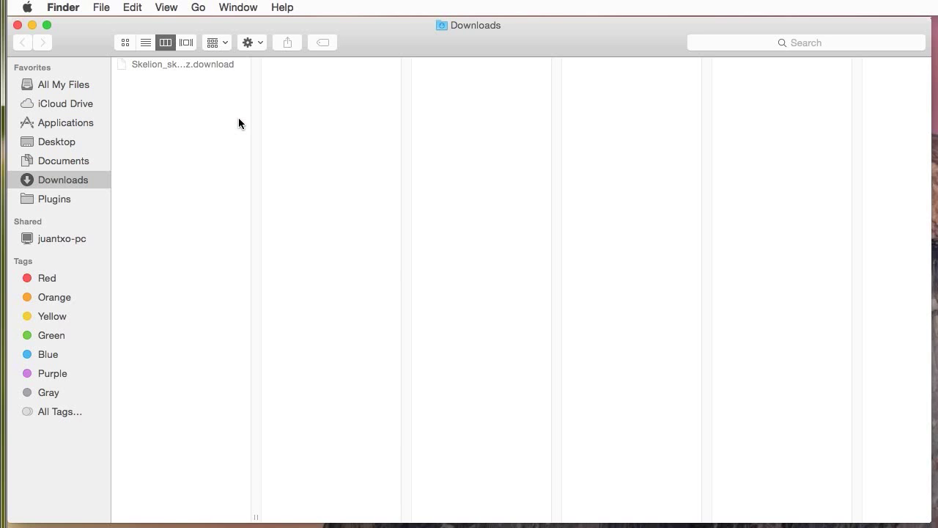
In Get Info, change the Skelion file's extension from .rbz to .zip and confirm Use .zip.
{"action": "right_click", "coordinate": [188, 66]}
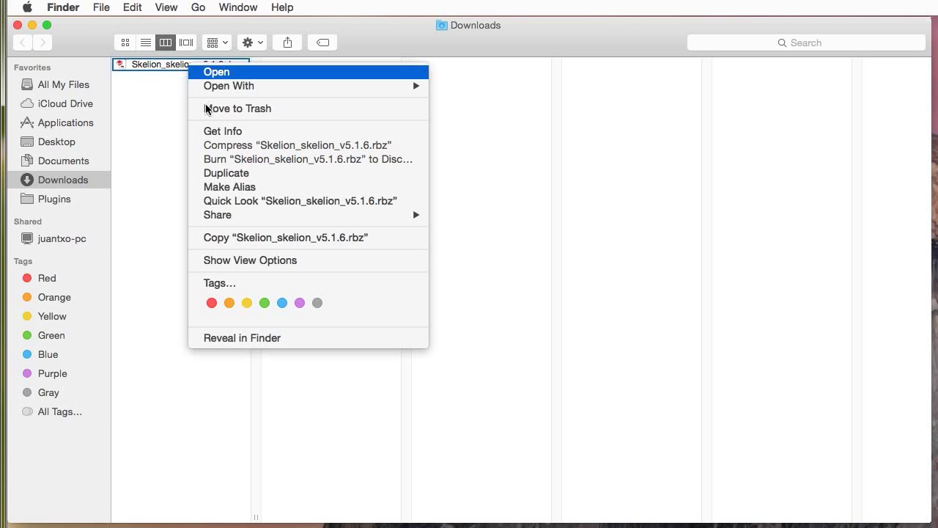
{"action": "left_click", "coordinate": [229, 131]}
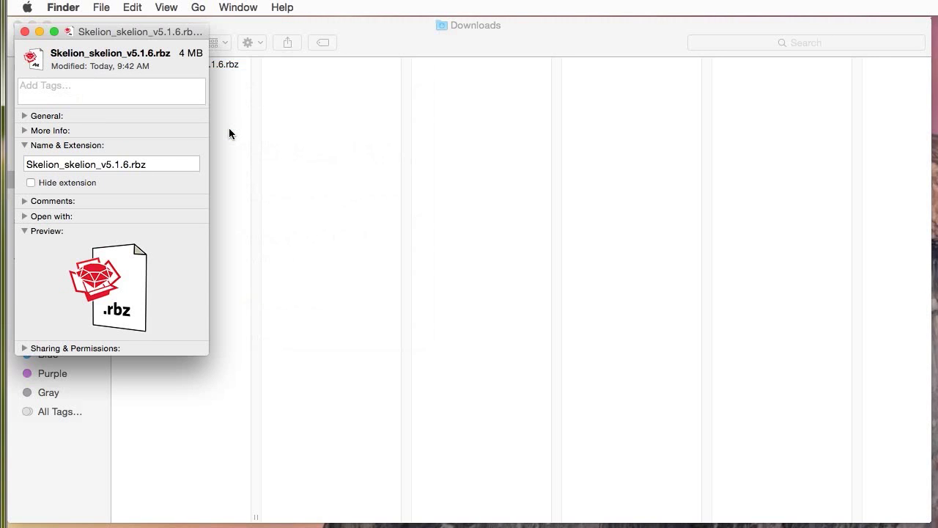
{"action": "left_click", "coordinate": [133, 164]}
{"action": "left_click_drag", "start_coordinate": [148, 164], "coordinate": [186, 167]}
{"action": "type", "text": "zip"}
{"action": "key", "text": "Return"}
{"action": "left_click", "coordinate": [689, 298]}
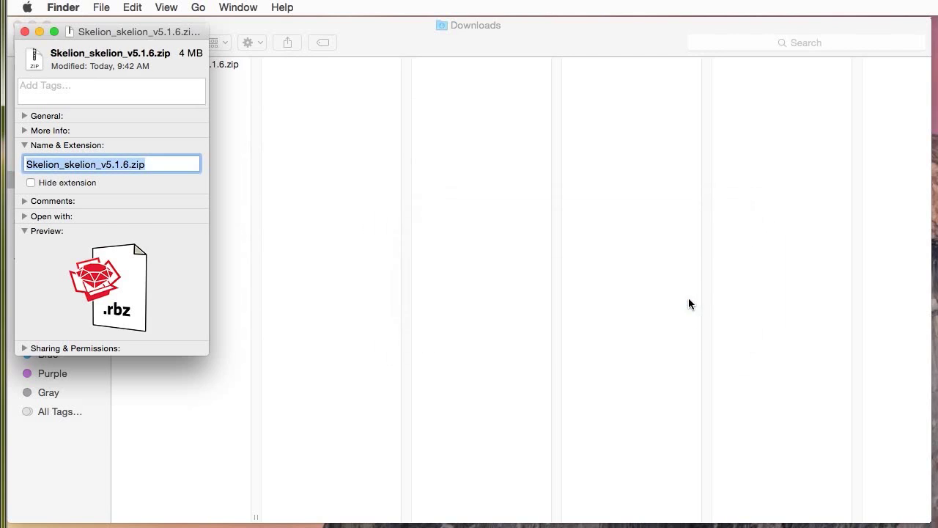
{"action": "key", "text": "super+w"}
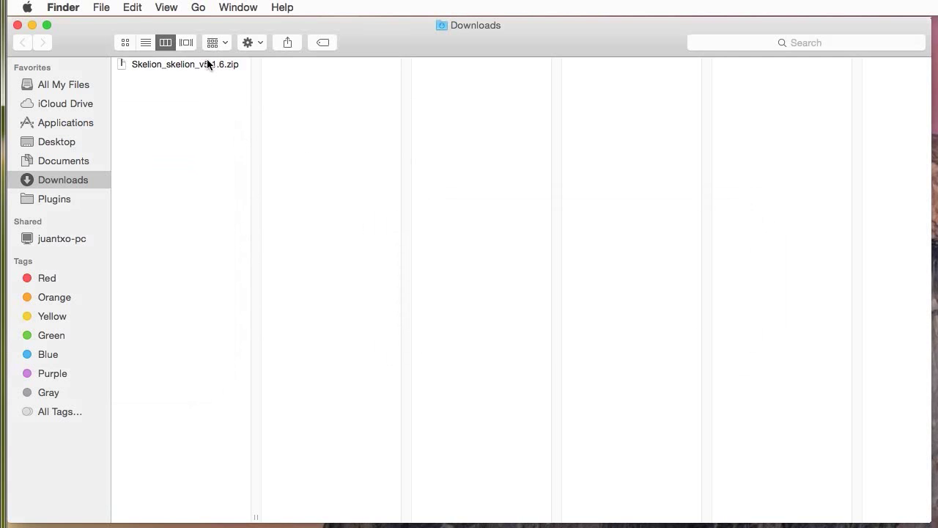
{"action": "left_click", "coordinate": [208, 65]}
Extract the Skelion zip and copy both the skelion folder and skelion.rb.
{"action": "double_click", "coordinate": [203, 65]}
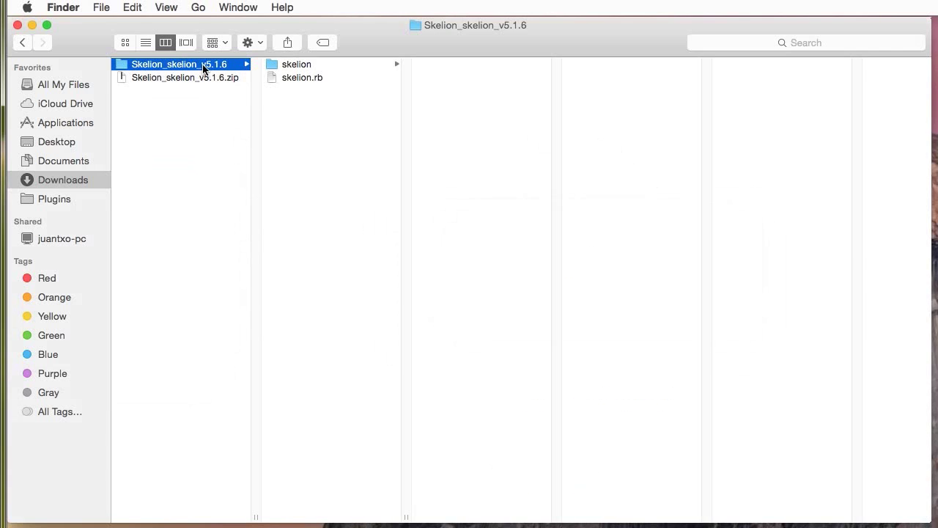
{"action": "left_click_drag", "start_coordinate": [307, 102], "coordinate": [299, 66]}
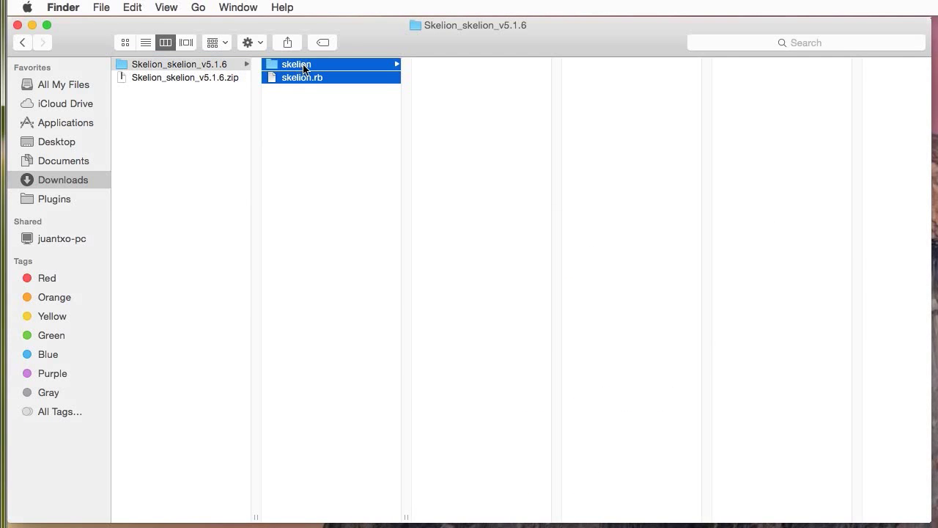
{"action": "right_click", "coordinate": [304, 69]}
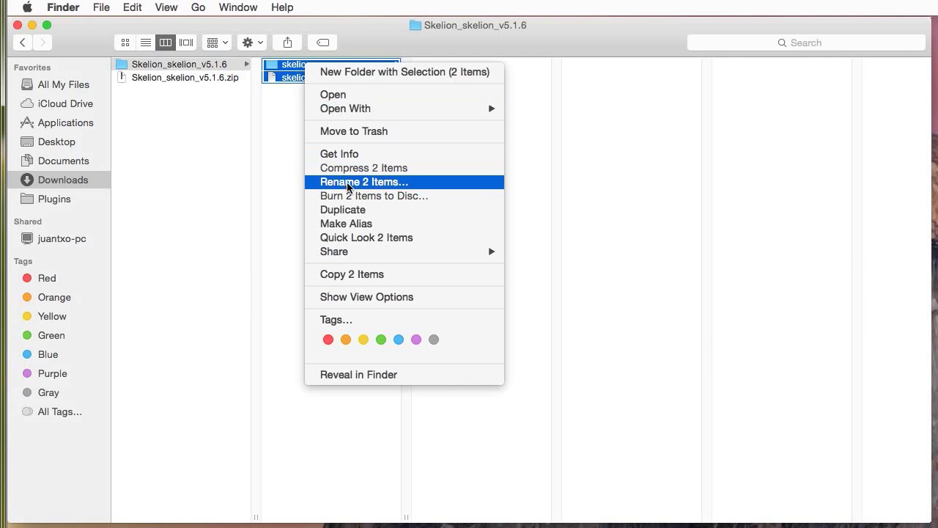
{"action": "left_click", "coordinate": [369, 274]}
{"action": "left_click", "coordinate": [199, 9]}
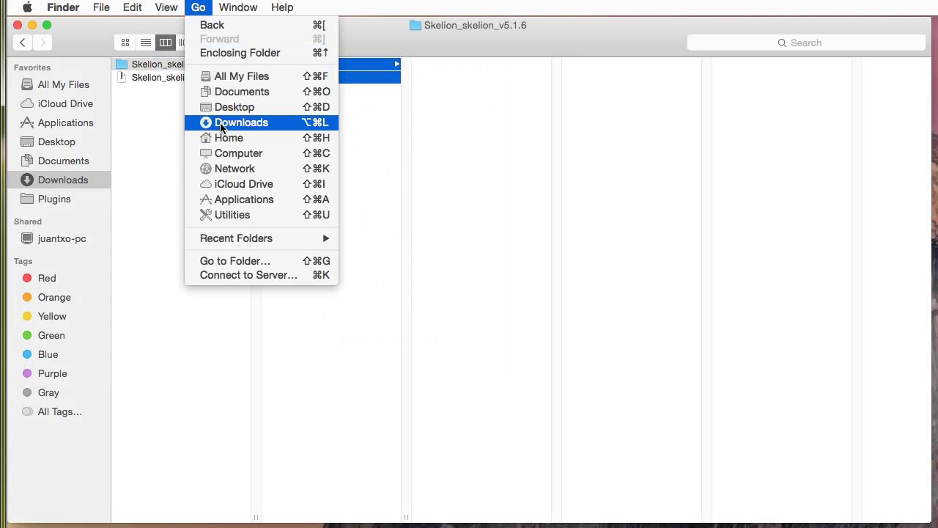
Go to the hidden Library's Application Support > SketchUp 2015 > SketchUp > Plugins folder.
{"action": "key", "text": "alt"}
{"action": "key", "text": "alt"}
{"action": "key", "text": "alt"}
{"action": "key", "text": "alt"}
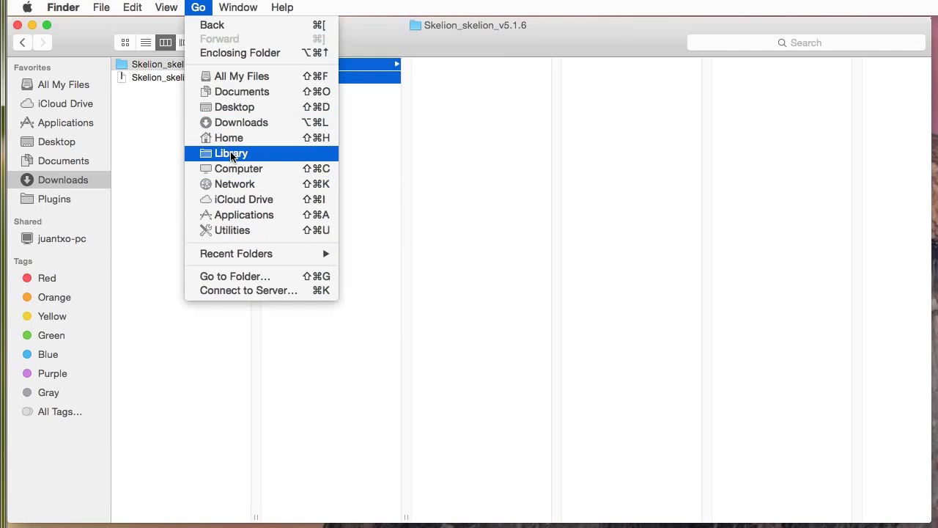
{"action": "left_click", "coordinate": [230, 152]}
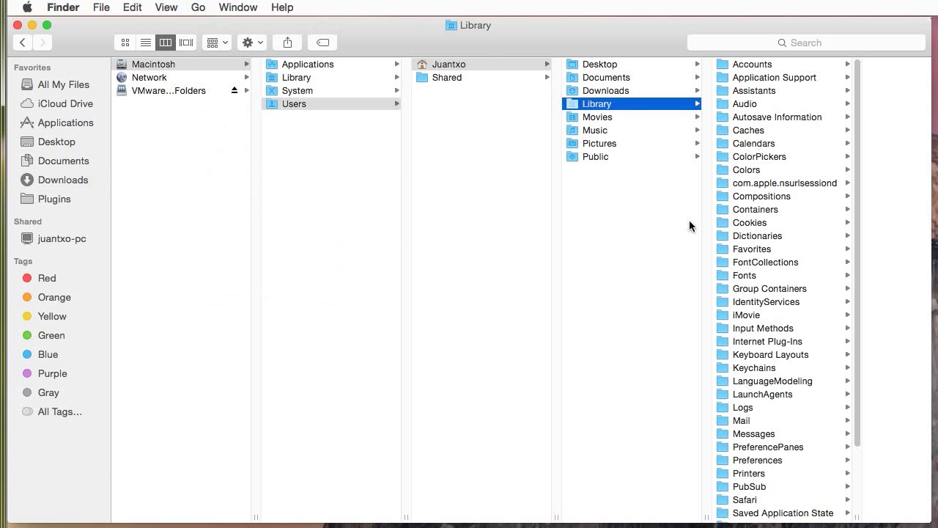
{"action": "left_click", "coordinate": [800, 78]}
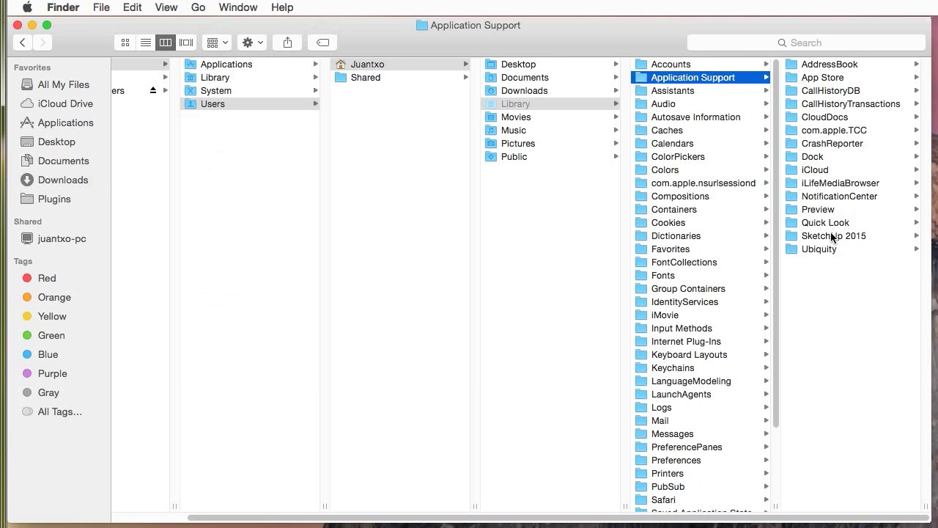
{"action": "left_click", "coordinate": [831, 236]}
{"action": "left_click", "coordinate": [823, 91]}
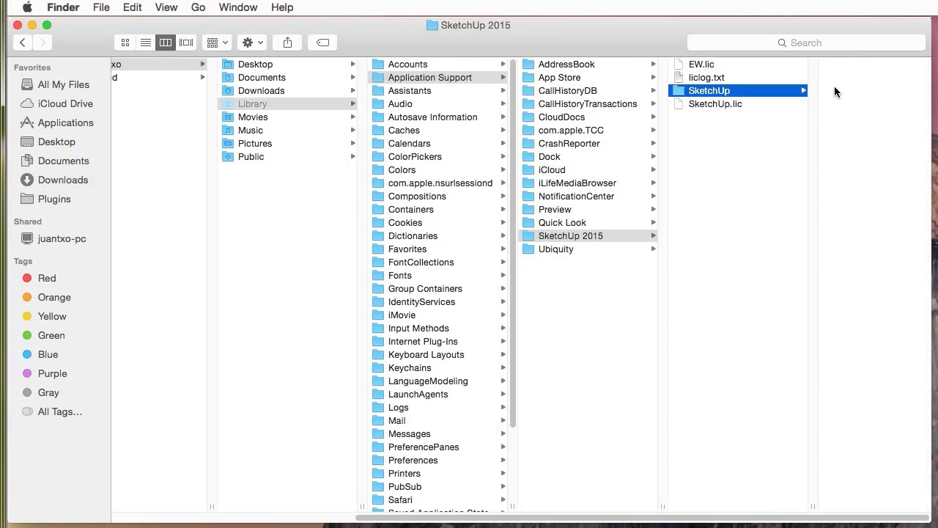
{"action": "left_click", "coordinate": [822, 118]}
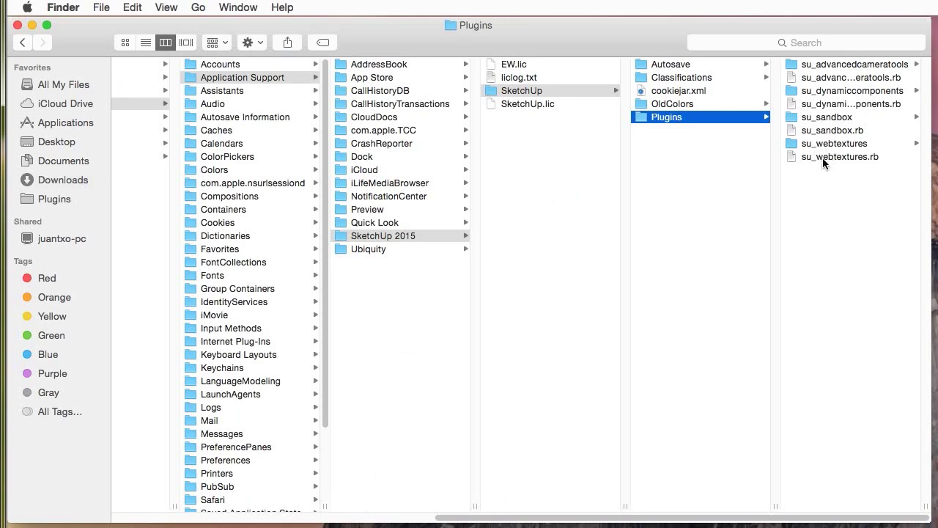
Paste skelion and skelion.rb into Plugins and check the pasted items.
{"action": "right_click", "coordinate": [816, 191]}
{"action": "left_click", "coordinate": [852, 246]}
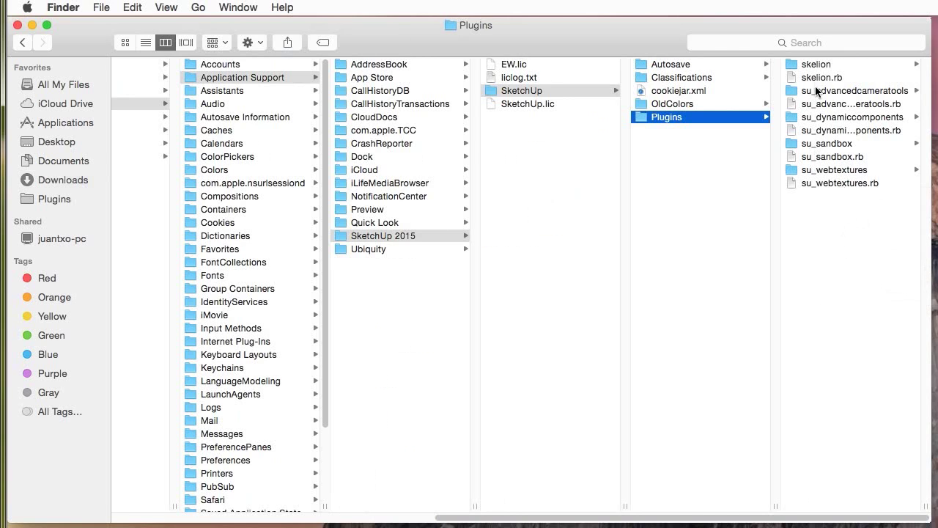
{"action": "left_click", "coordinate": [818, 78]}
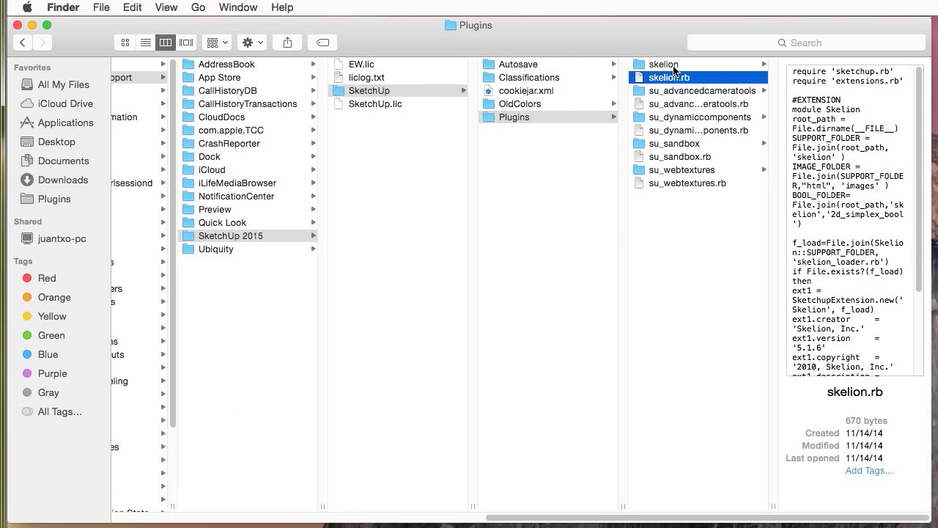
{"action": "left_click", "coordinate": [673, 65]}
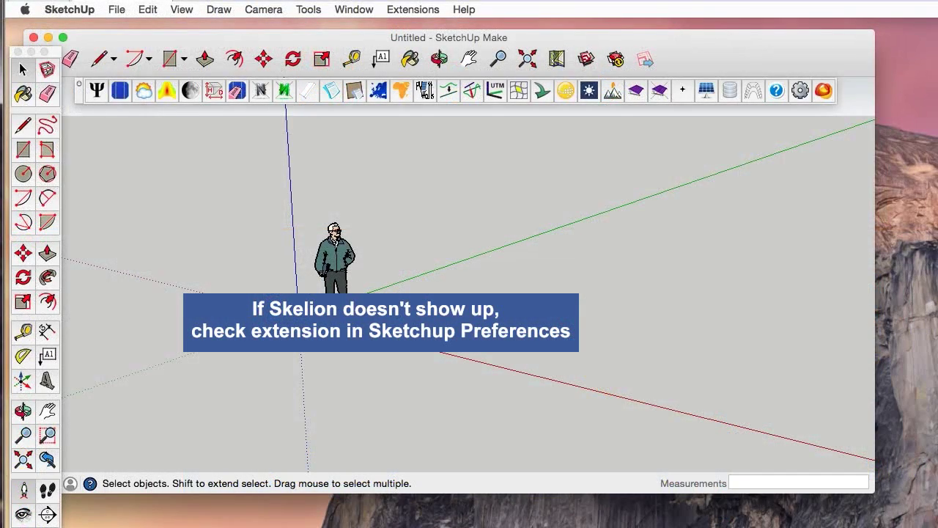
Confirm in Preferences > Extensions that Skelion 5.1.9 is ticked and view its details.
{"action": "left_click", "coordinate": [79, 10]}
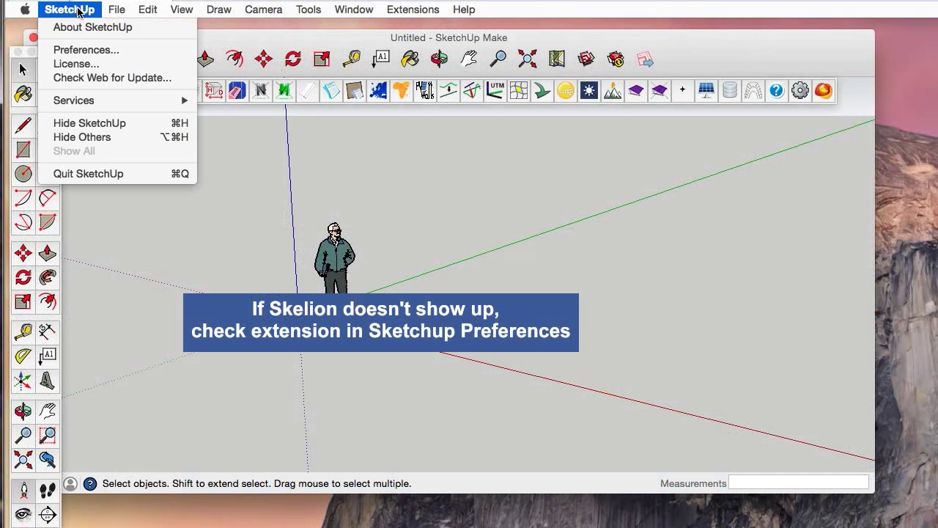
{"action": "left_click", "coordinate": [89, 51]}
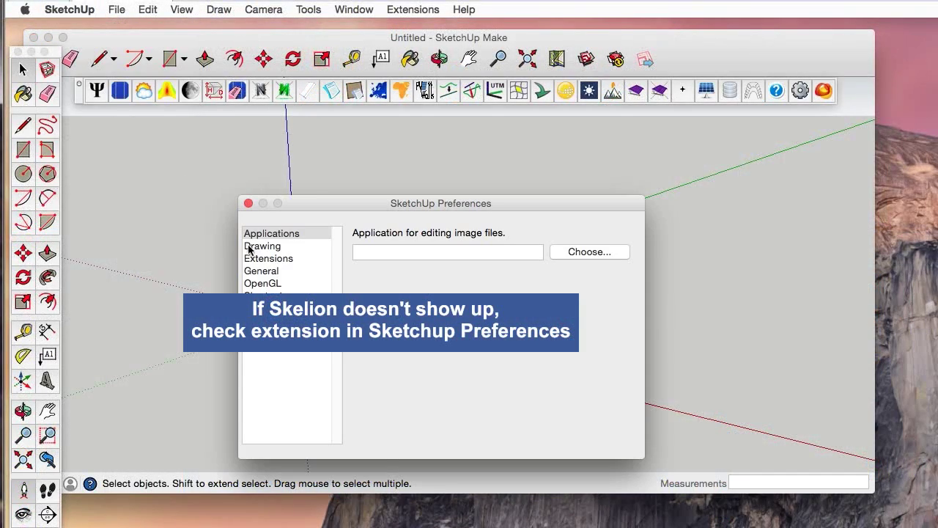
{"action": "left_click", "coordinate": [273, 261]}
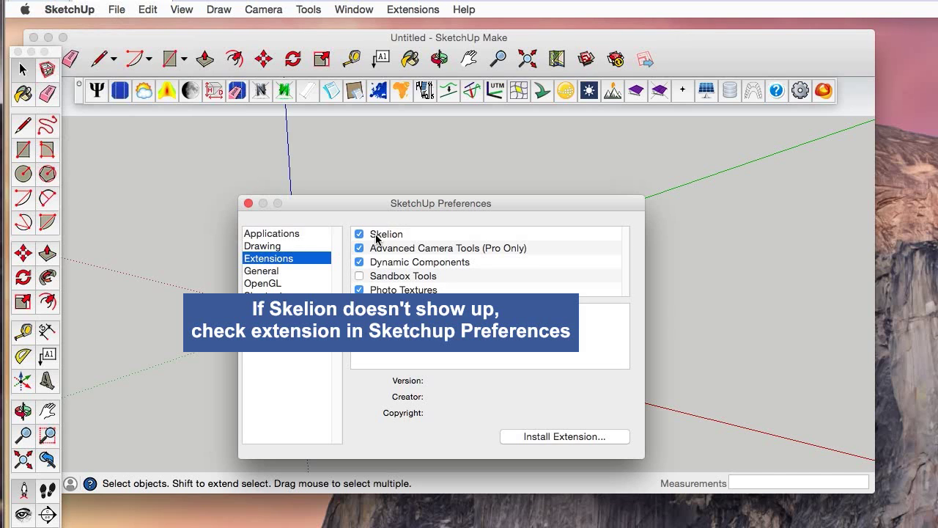
{"action": "left_click", "coordinate": [376, 236]}
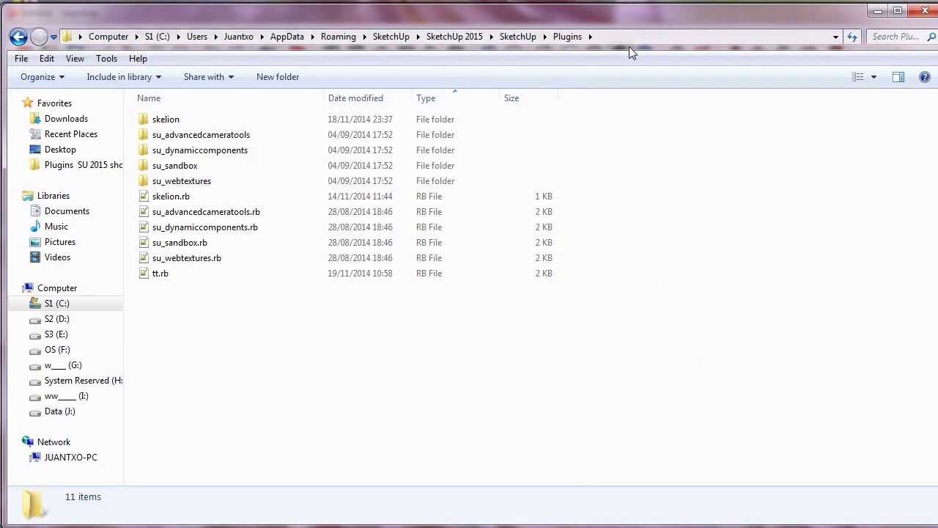
Delete both the skelion folder and skelion.rb from the Plugins folder, confirming the deletion.
{"action": "left_click", "coordinate": [630, 35]}
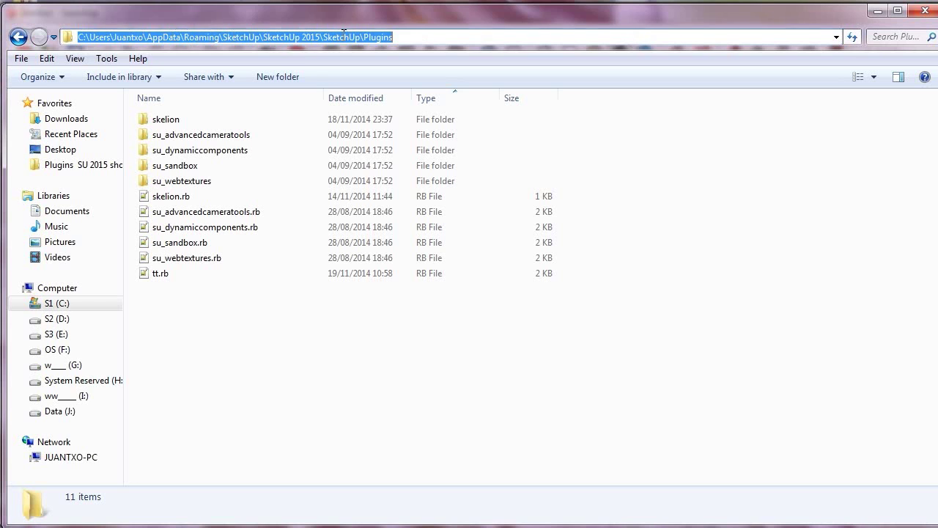
{"action": "left_click", "coordinate": [177, 198]}
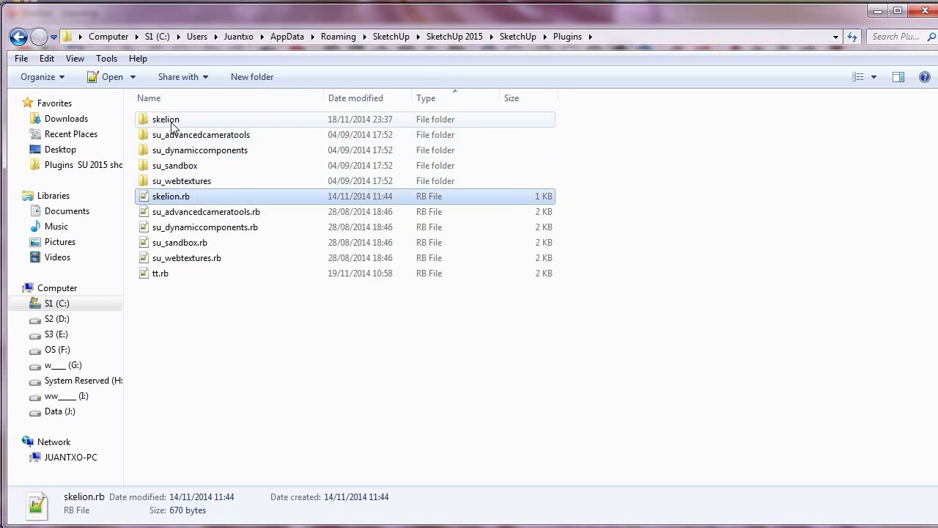
{"action": "left_click", "coordinate": [173, 120], "text": "ctrl"}
{"action": "right_click", "coordinate": [176, 119]}
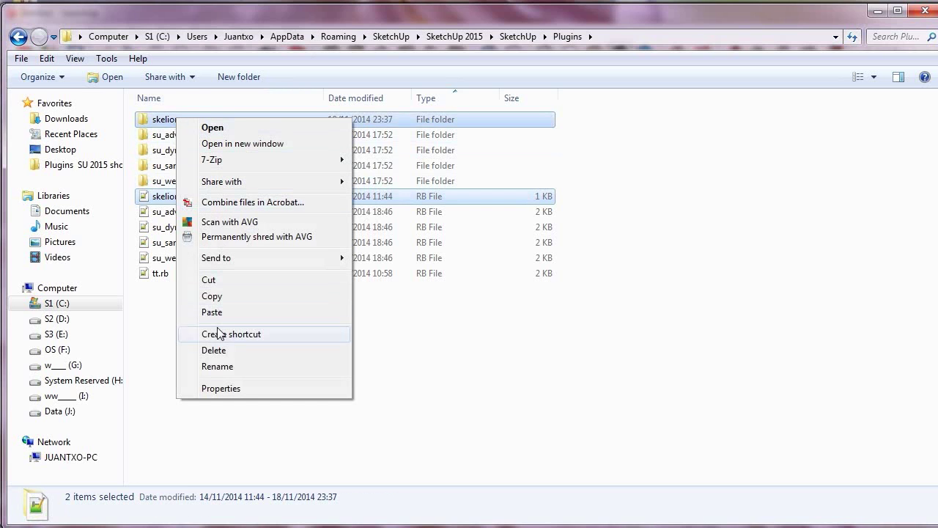
{"action": "left_click", "coordinate": [216, 352]}
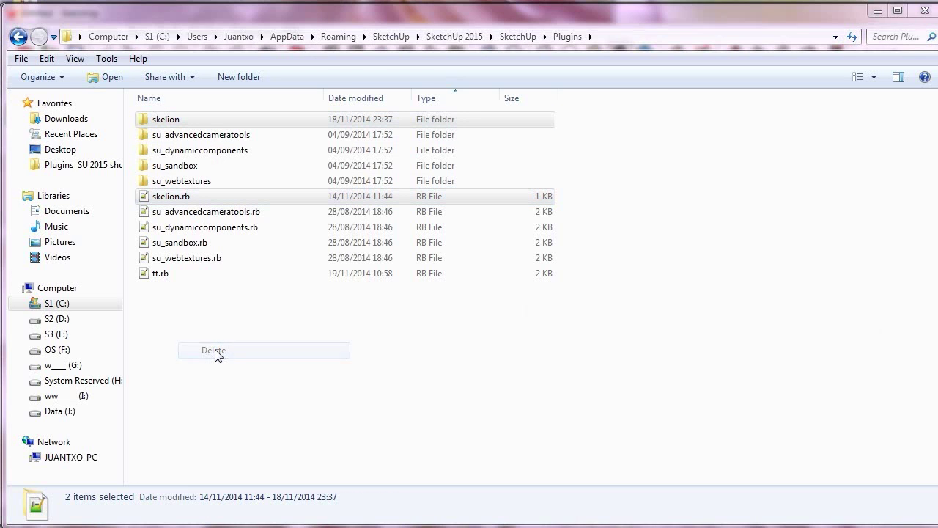
{"action": "left_click", "coordinate": [759, 311]}
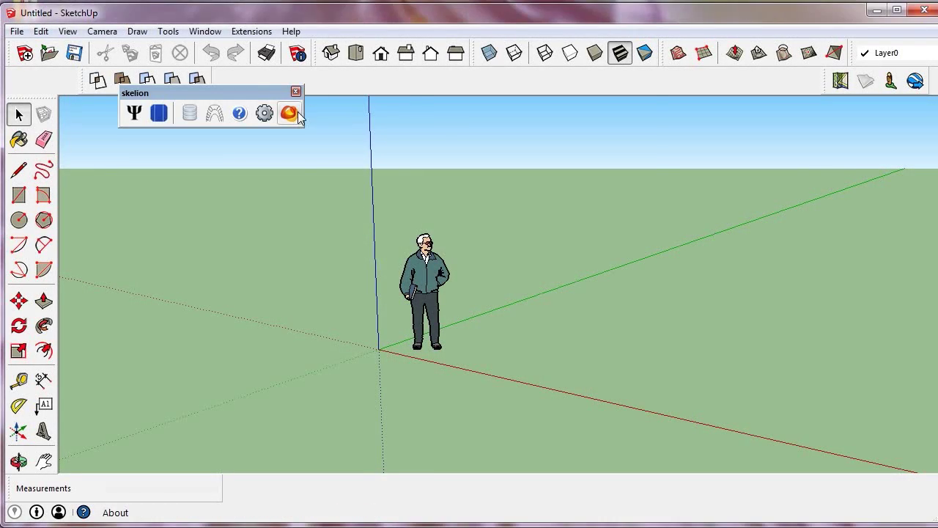
Open Skelion's About box from its toolbar and bring up the Insert serial form.
{"action": "left_click", "coordinate": [288, 113]}
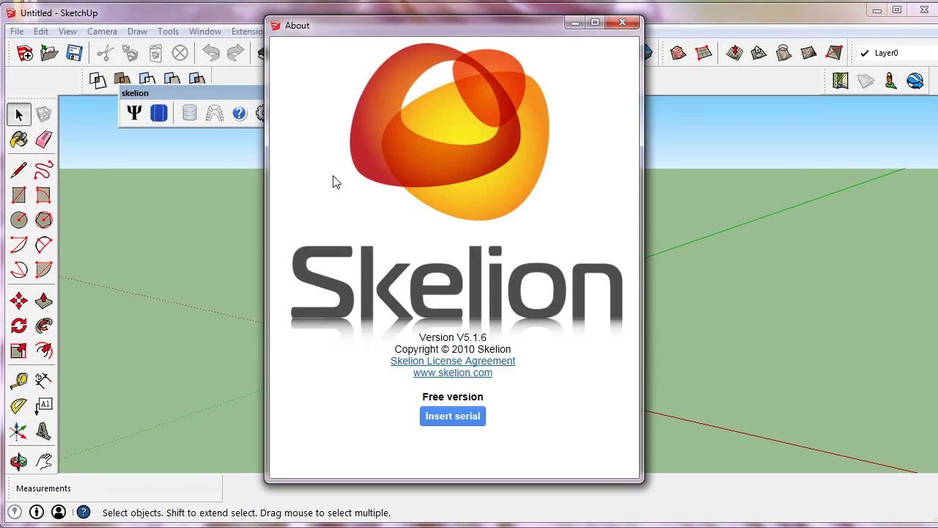
{"action": "left_click", "coordinate": [463, 424]}
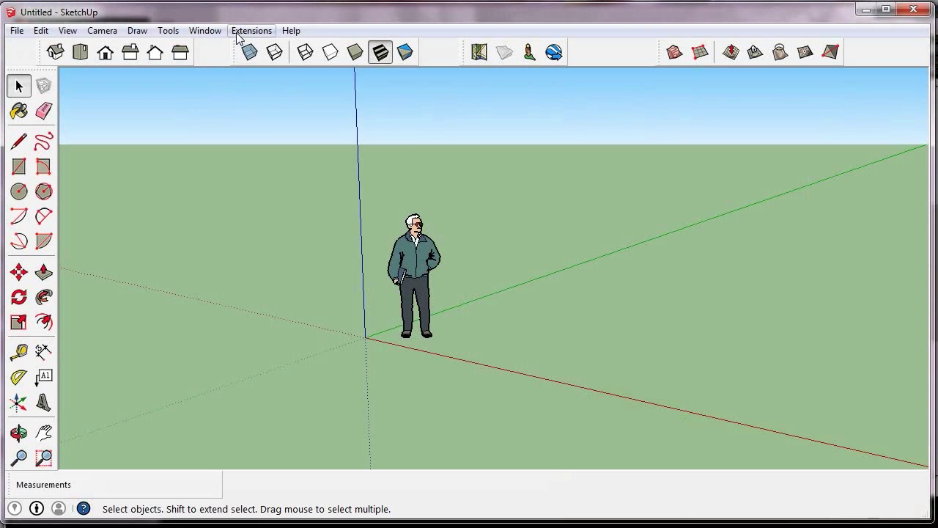
Install Skelion_skelion_v5.1.6.rbz through Preferences > Extensions > Install Extension, accepting the prompts.
{"action": "left_click", "coordinate": [206, 31]}
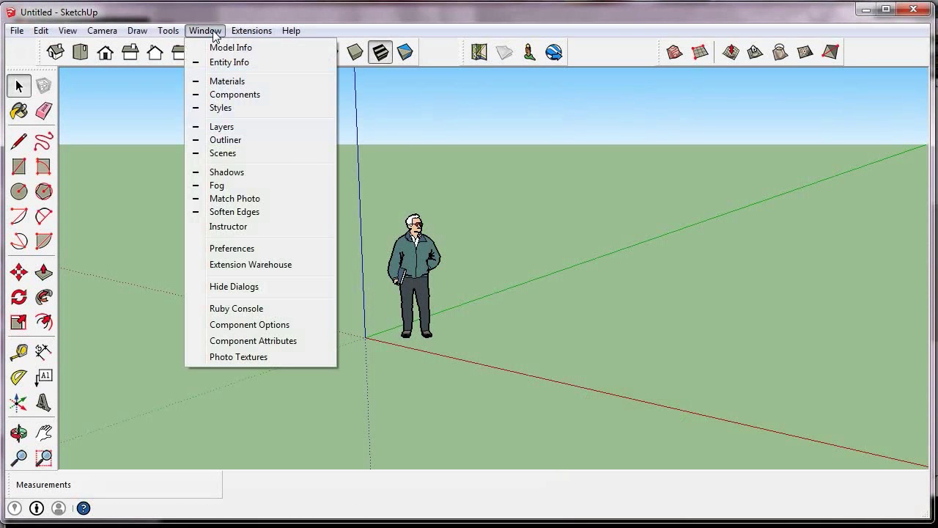
{"action": "left_click", "coordinate": [232, 248]}
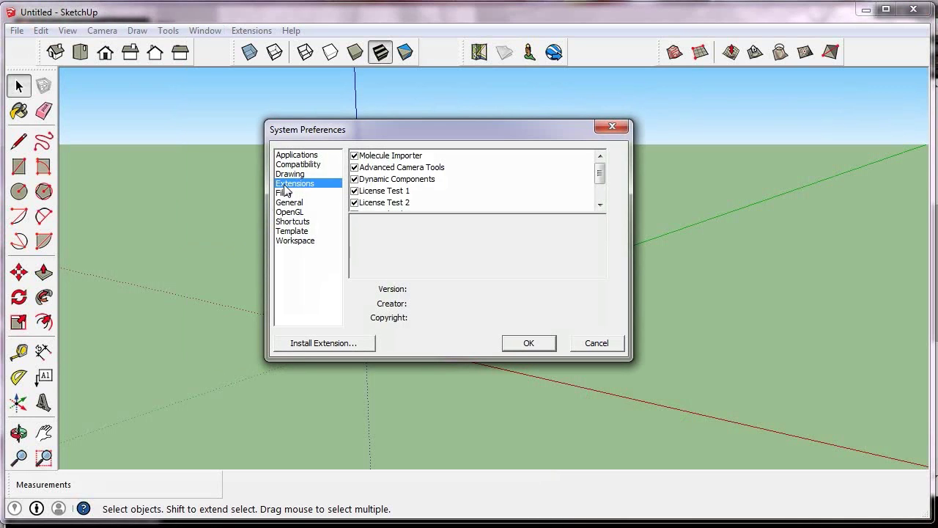
{"action": "left_click", "coordinate": [341, 348]}
{"action": "left_click", "coordinate": [370, 202]}
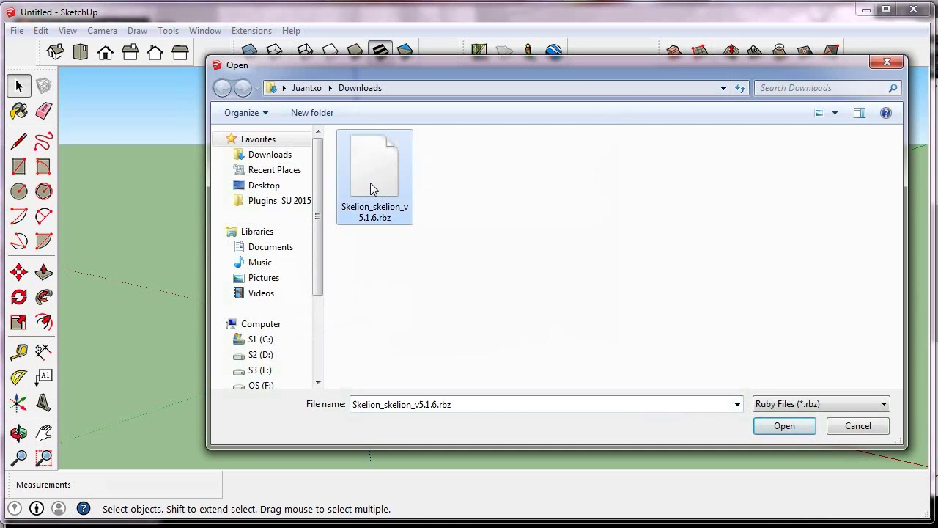
{"action": "left_click", "coordinate": [780, 426]}
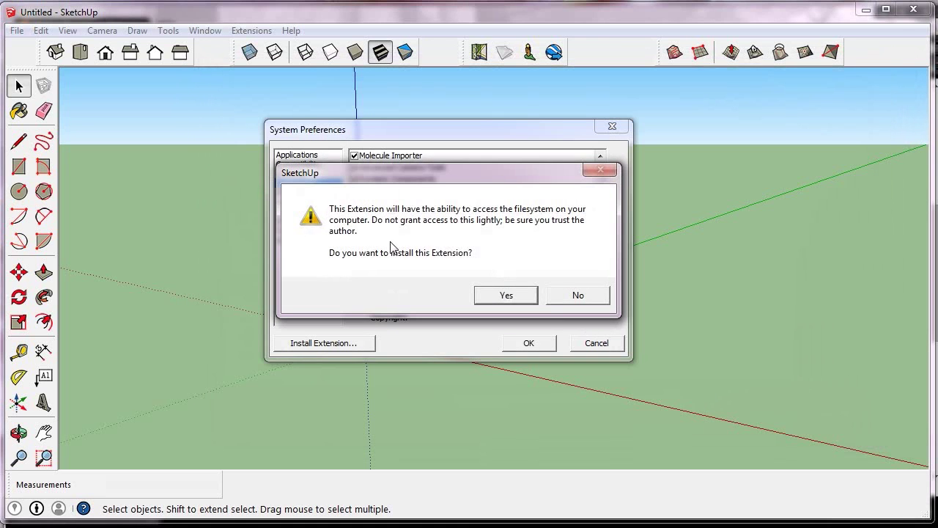
{"action": "left_click", "coordinate": [506, 295]}
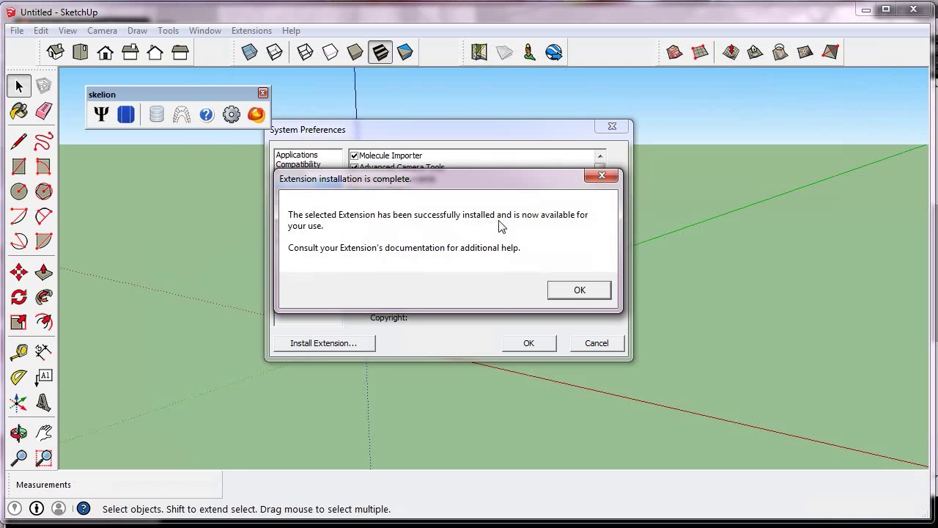
{"action": "left_click", "coordinate": [567, 288]}
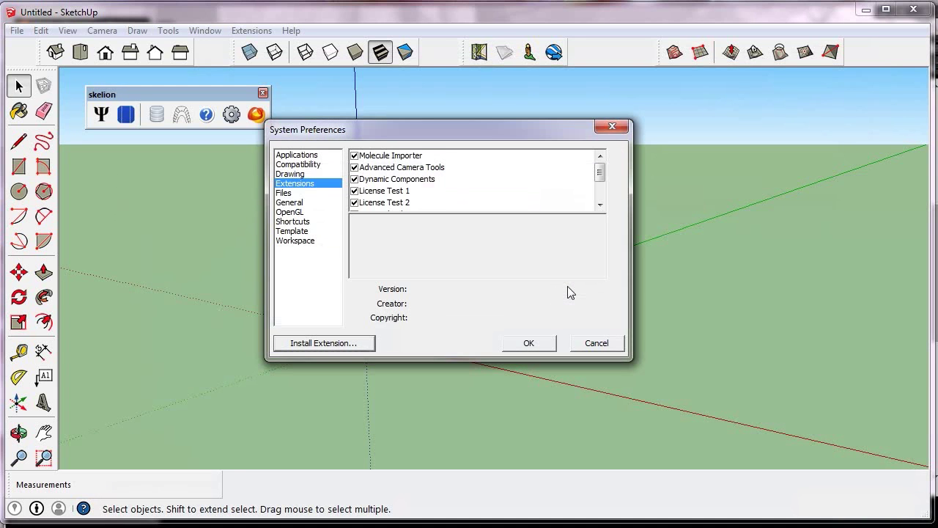
{"action": "left_click", "coordinate": [540, 341]}
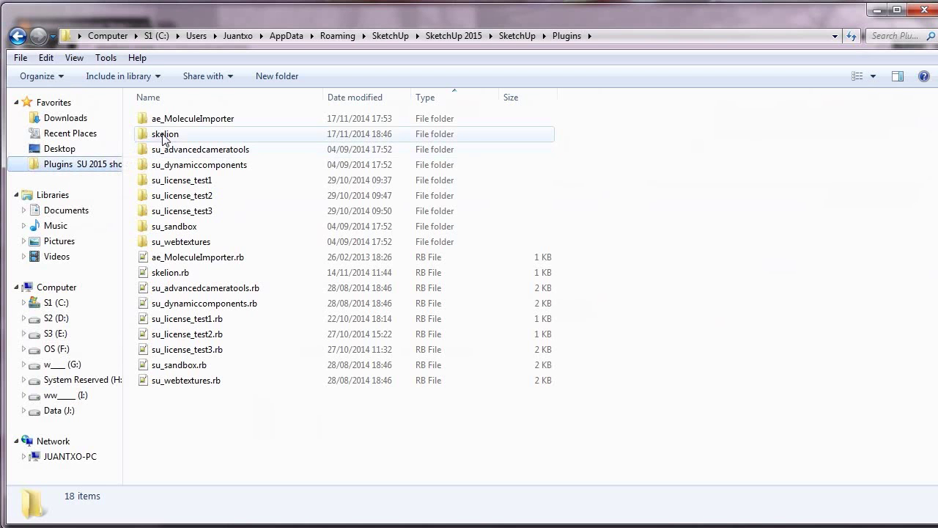
{"action": "left_click", "coordinate": [163, 134]}
{"action": "left_click", "coordinate": [181, 274], "text": "ctrl"}
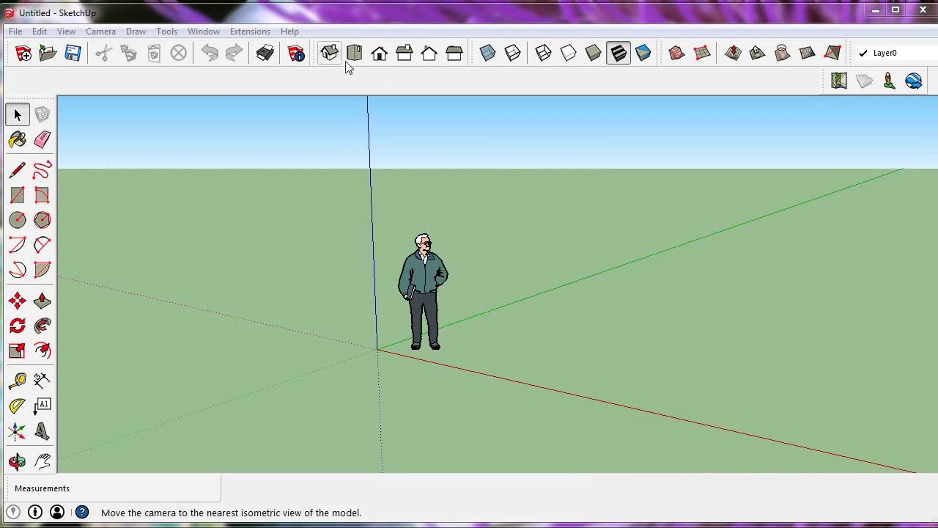
Search the Extension Warehouse for skelion and install the Skelion extension, answering Yes.
{"action": "left_click", "coordinate": [206, 32]}
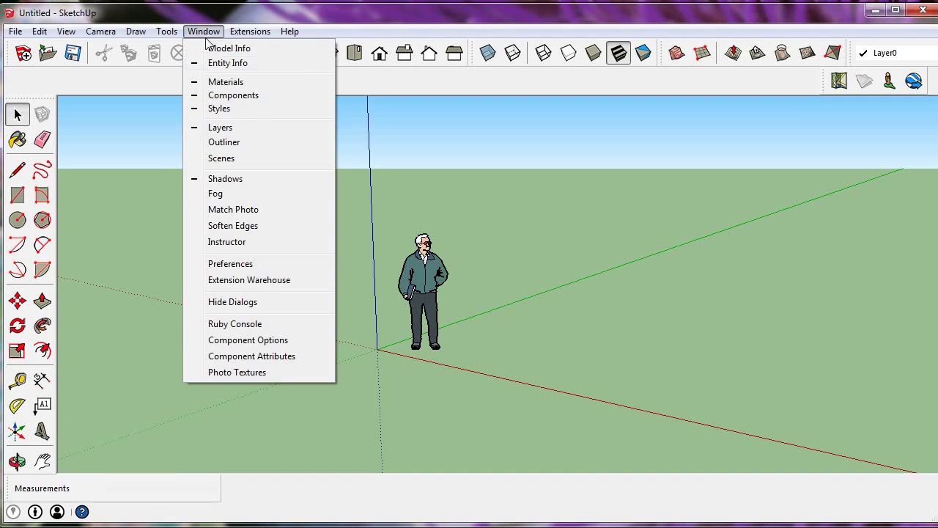
{"action": "left_click", "coordinate": [276, 286]}
{"action": "type", "text": "skelion"}
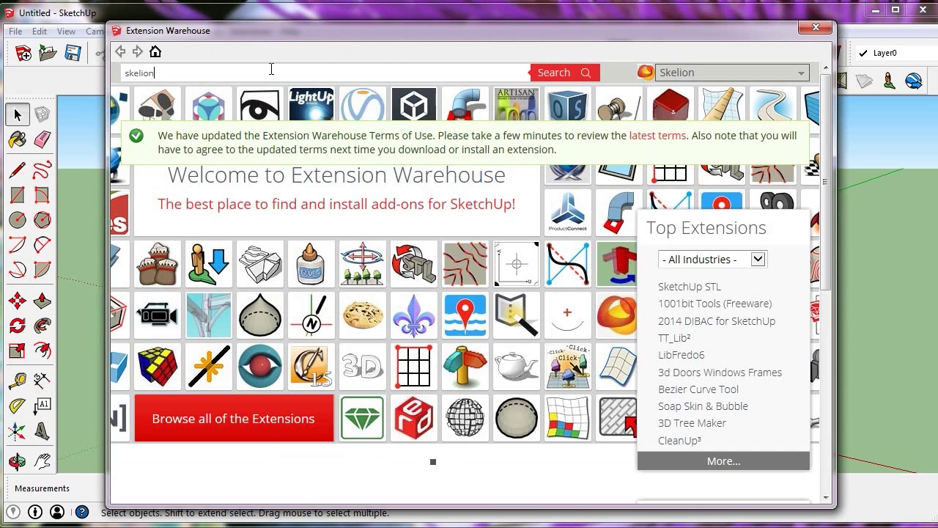
{"action": "key", "text": "Return"}
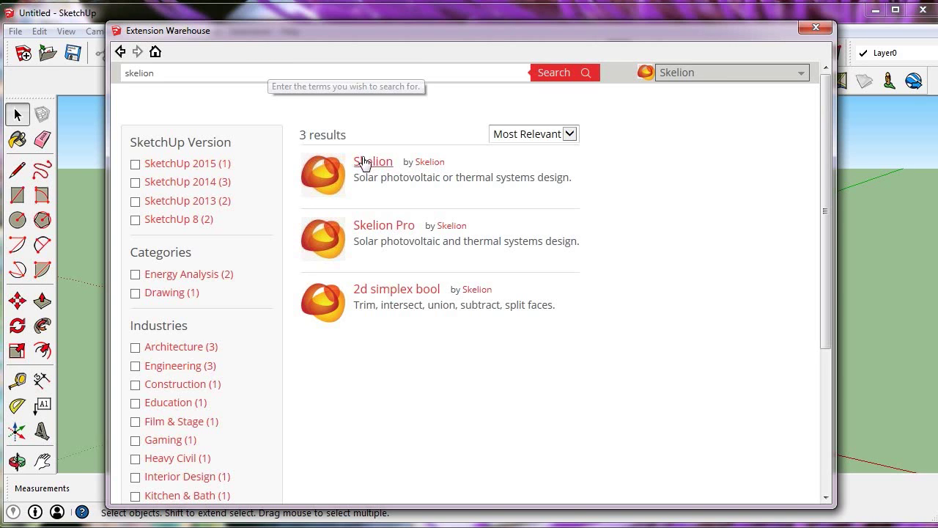
{"action": "left_click", "coordinate": [364, 163]}
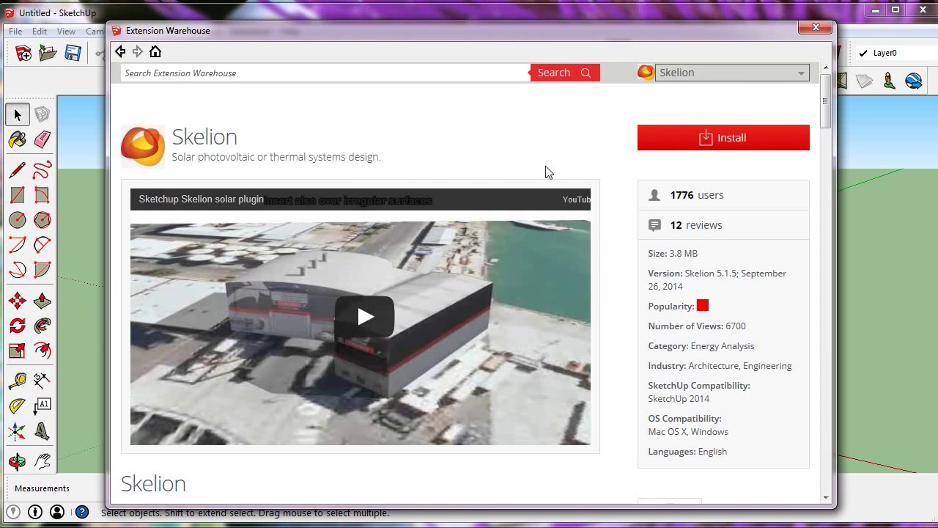
{"action": "left_click", "coordinate": [721, 140]}
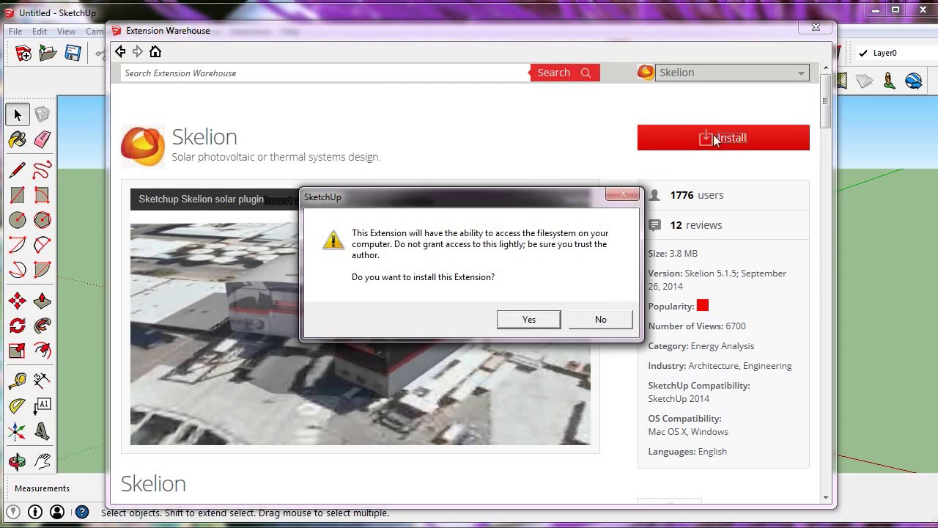
{"action": "left_click", "coordinate": [525, 320]}
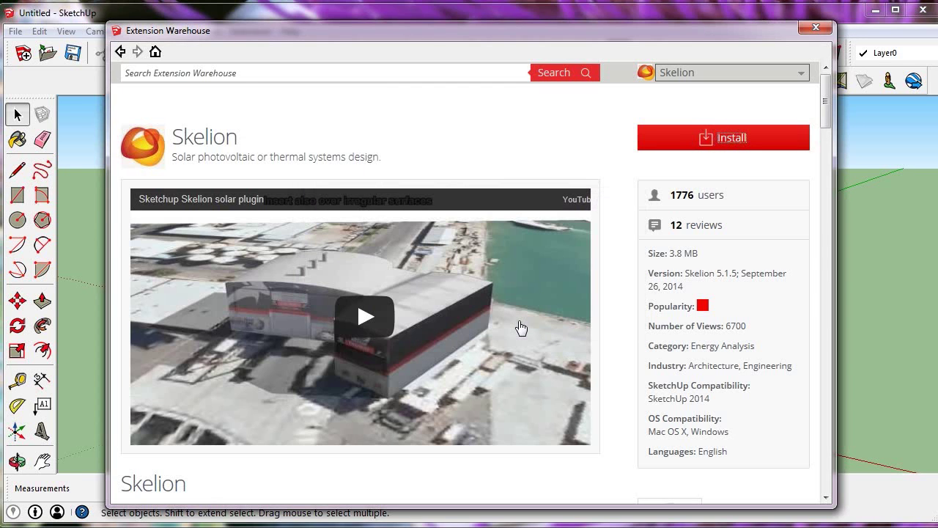
Close the Extension Warehouse and select the new skelion folder and skelion.rb in Plugins.
{"action": "left_click", "coordinate": [816, 27]}
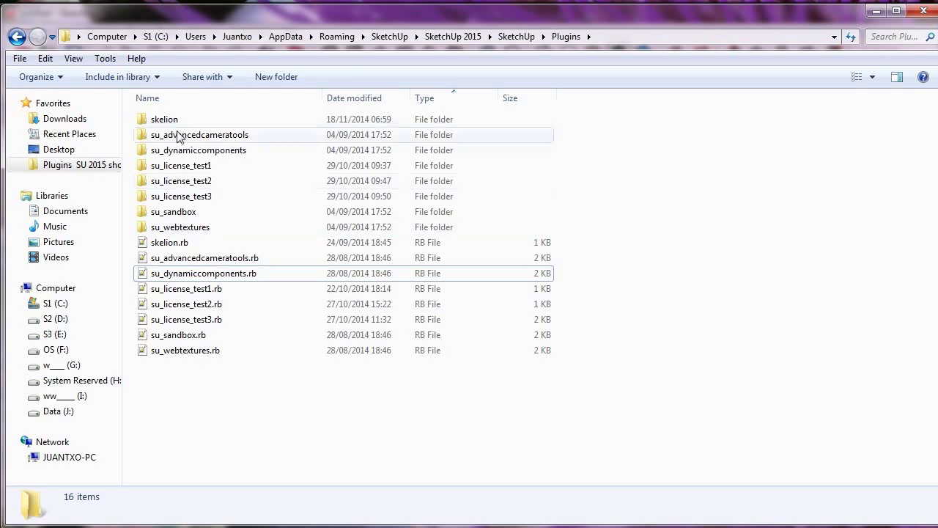
{"action": "left_click", "coordinate": [170, 120]}
{"action": "left_click", "coordinate": [169, 242], "text": "ctrl"}
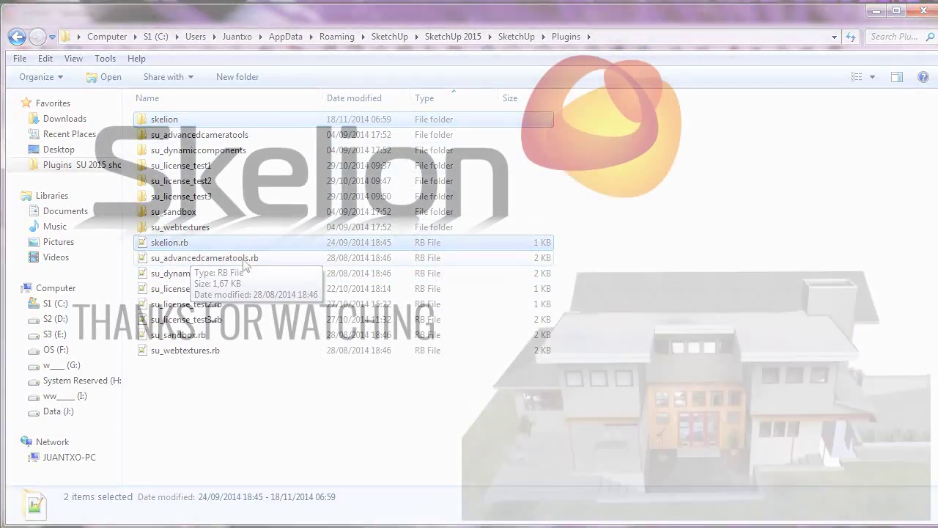